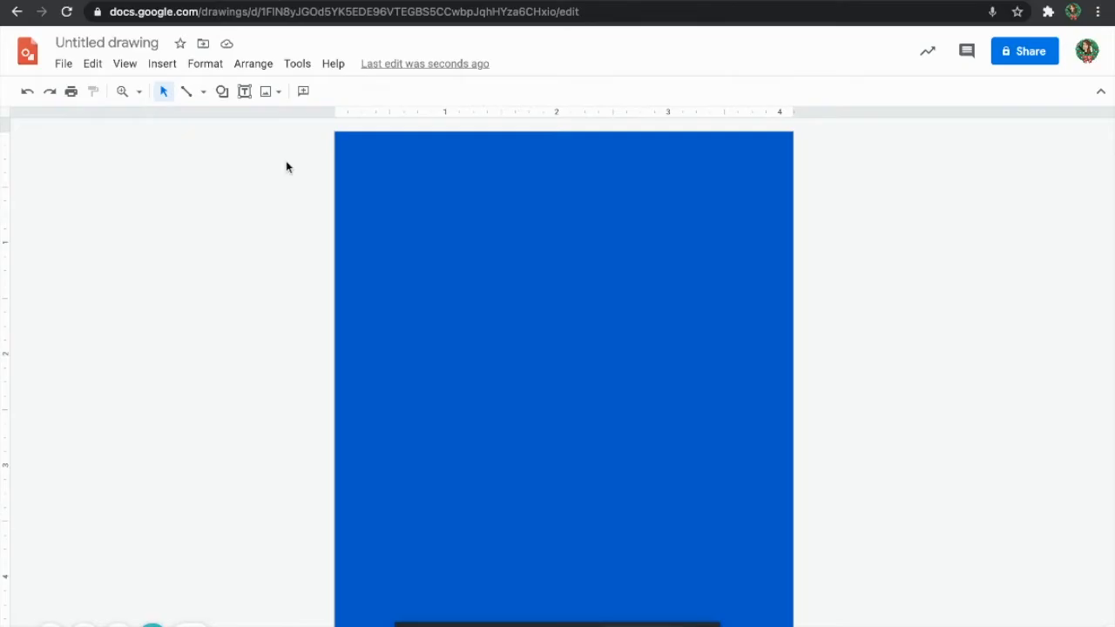
# Pick the Text box tool to add text on the blue page.
pyautogui.click(239, 89)
# Draw a text box on the blue page and type the letter D.
pyautogui.click(242, 93)
pyautogui.moveTo(416, 230); pyautogui.dragTo(505, 306)
pyautogui.click(246, 94)
pyautogui.moveTo(439, 247); pyautogui.dragTo(545, 361)
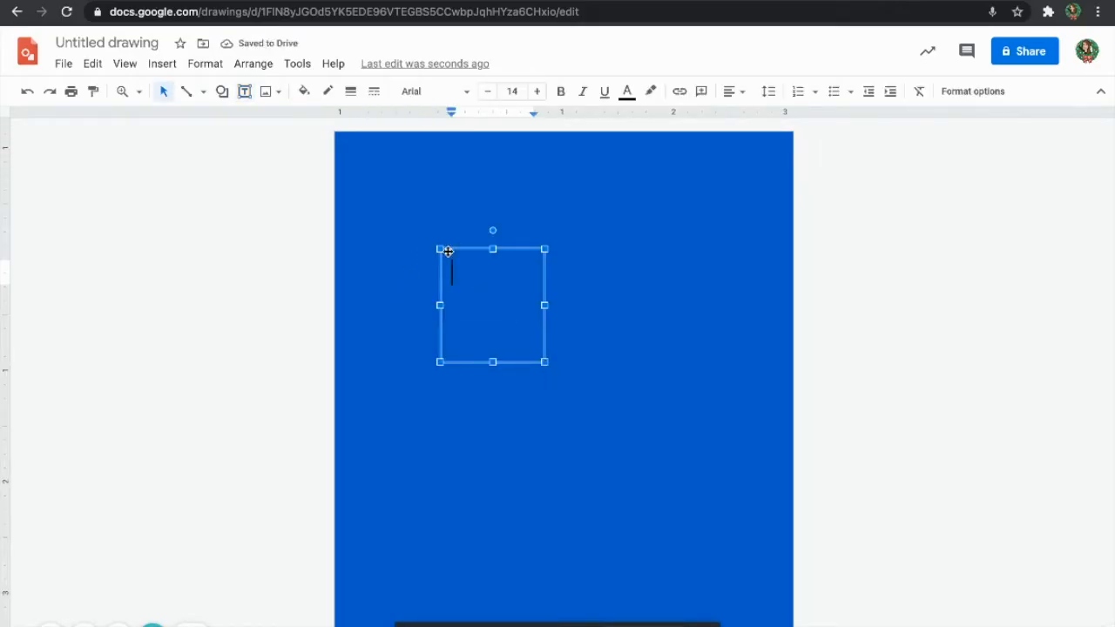
pyautogui.write('D')
# Set the D to font size 400 and enlarge its text box up and left.
pyautogui.moveTo(462, 272); pyautogui.dragTo(436, 273)
pyautogui.click(512, 91)
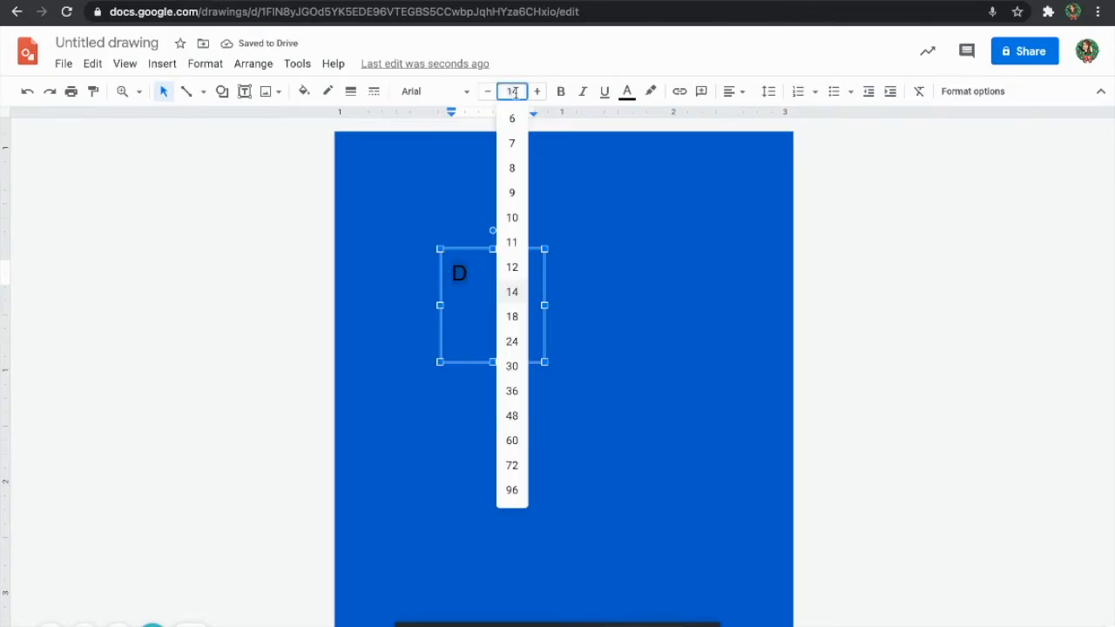
pyautogui.write('400')
pyautogui.press('Return')
pyautogui.moveTo(445, 250); pyautogui.dragTo(310, 146)
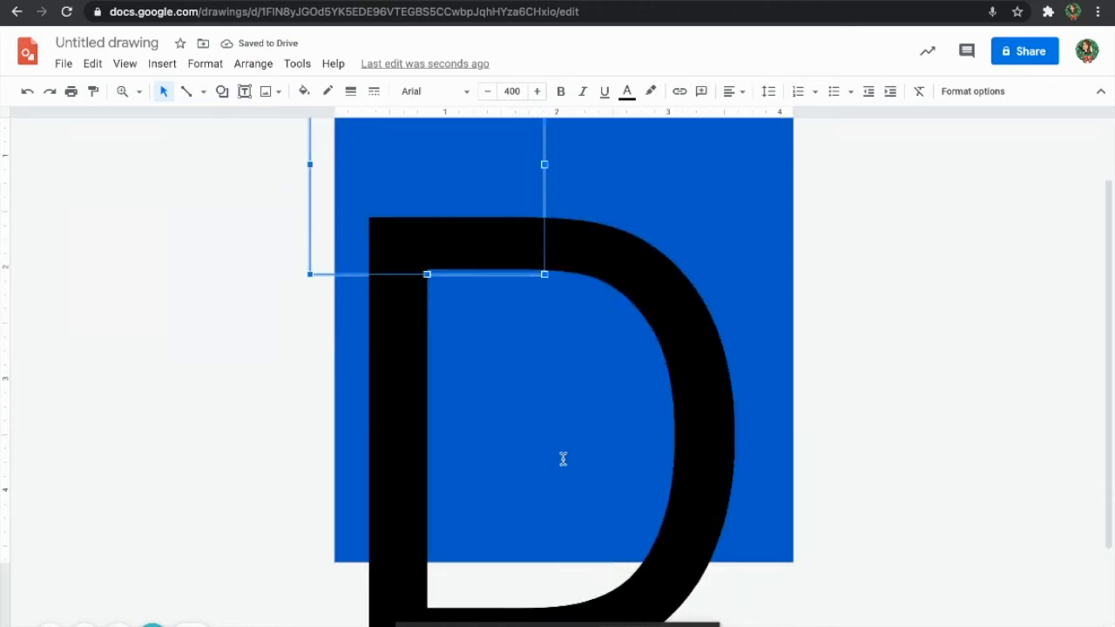
# Select the whole D and try the Permanent Marker font.
pyautogui.scroll(-3, 570, 340)
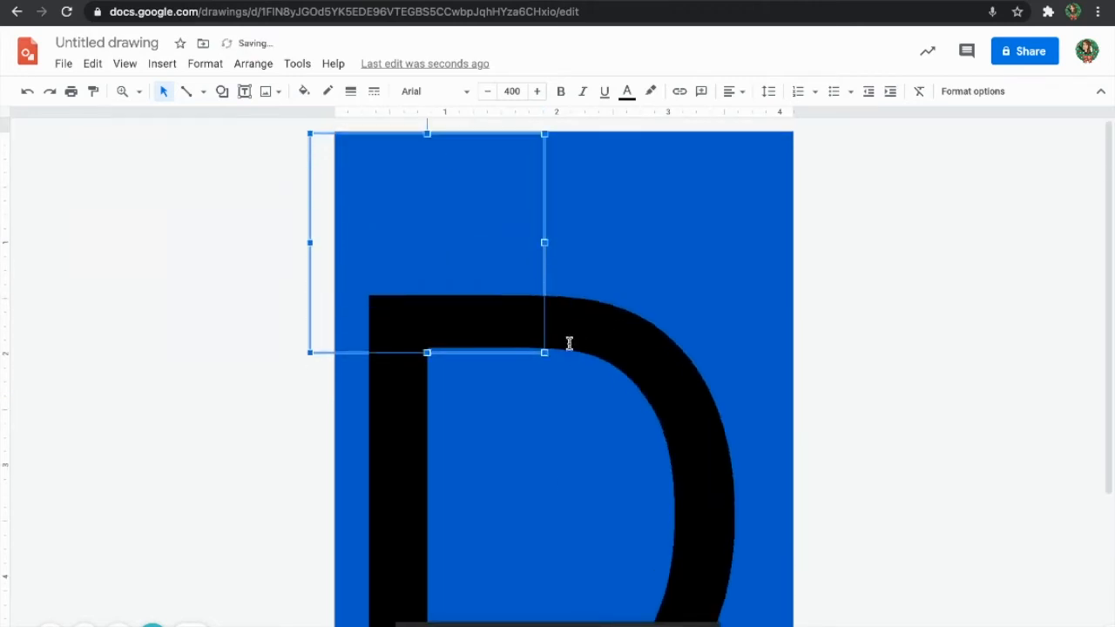
pyautogui.scroll(-2, 570, 343)
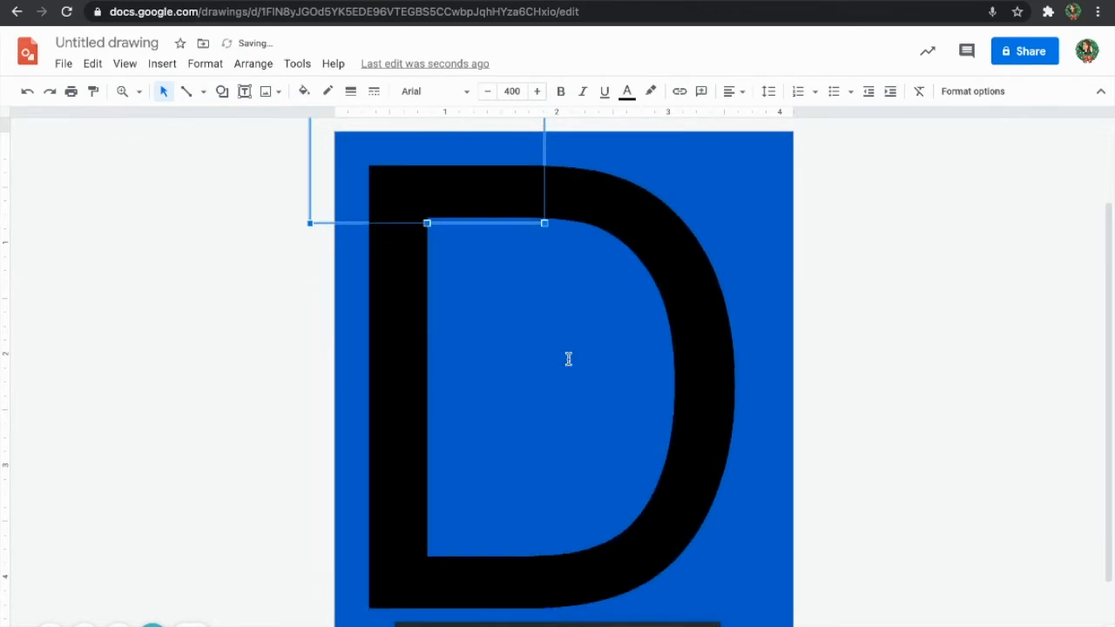
pyautogui.click(387, 218)
pyautogui.hotkey('ctrl', 'a')
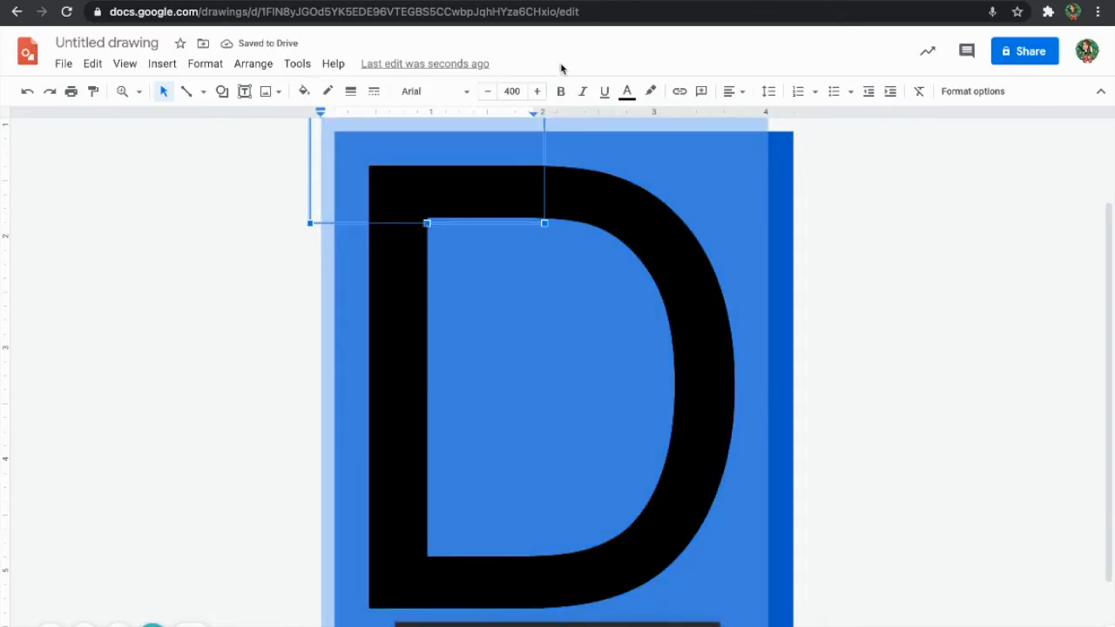
pyautogui.click(471, 94)
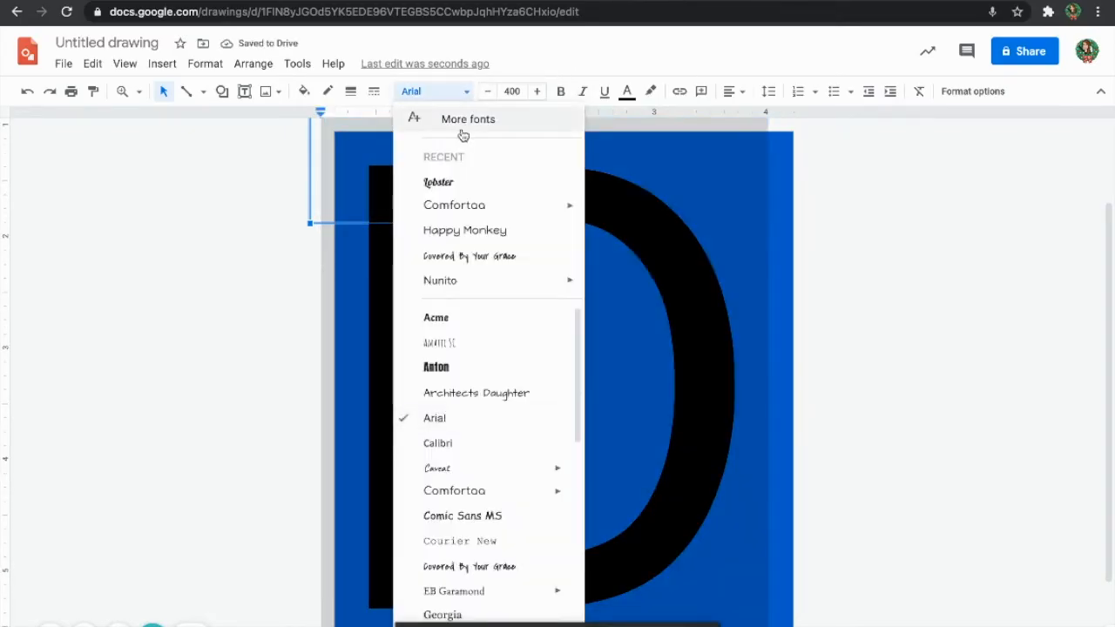
pyautogui.scroll(-5, 478, 518)
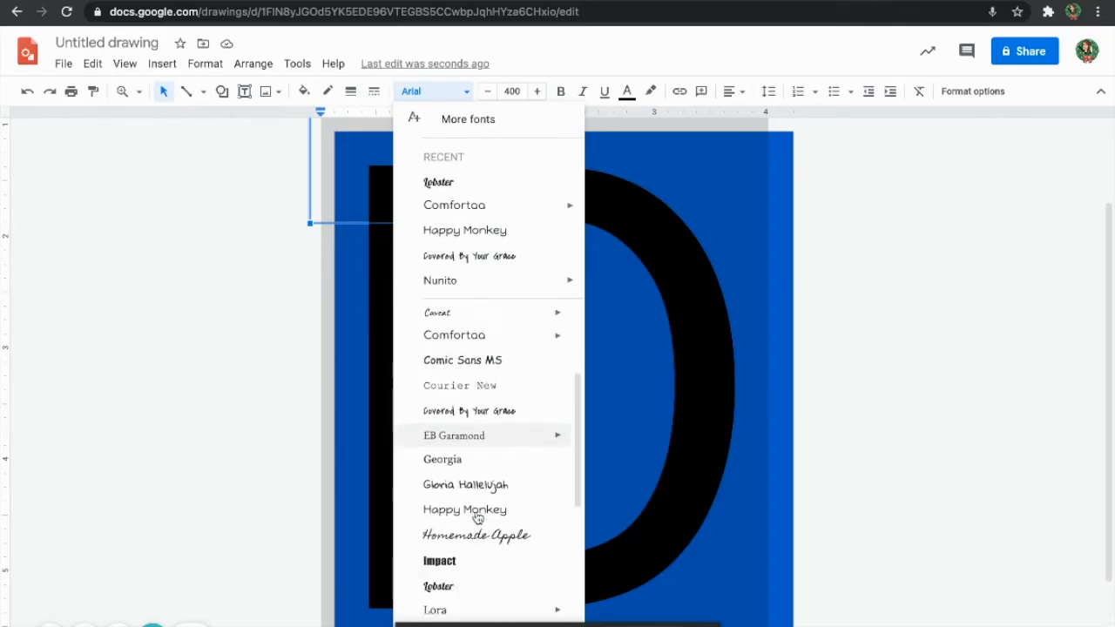
pyautogui.scroll(-3, 478, 518)
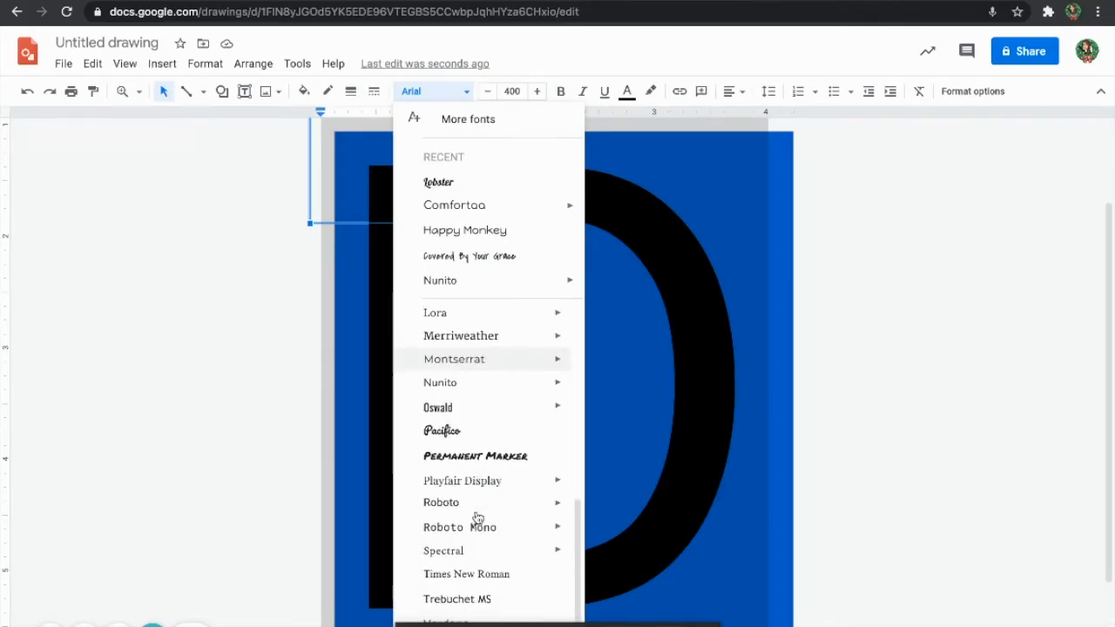
pyautogui.click(481, 455)
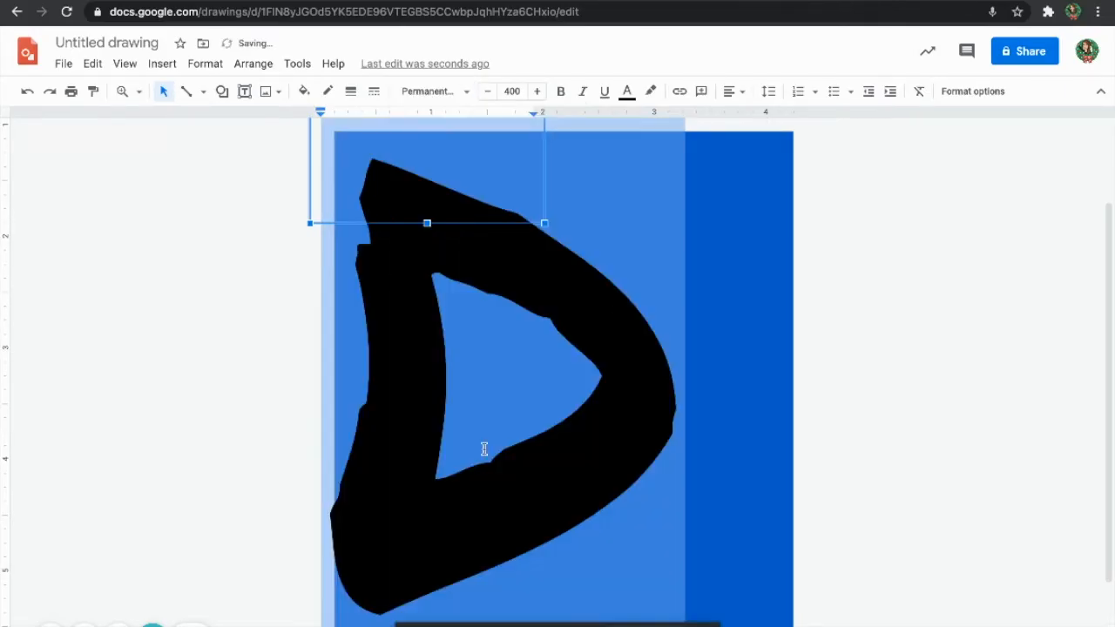
# Switch the D's font to Lobster.
pyautogui.click(466, 92)
pyautogui.scroll(-2, 481, 446)
pyautogui.scroll(-3, 482, 446)
pyautogui.click(477, 360)
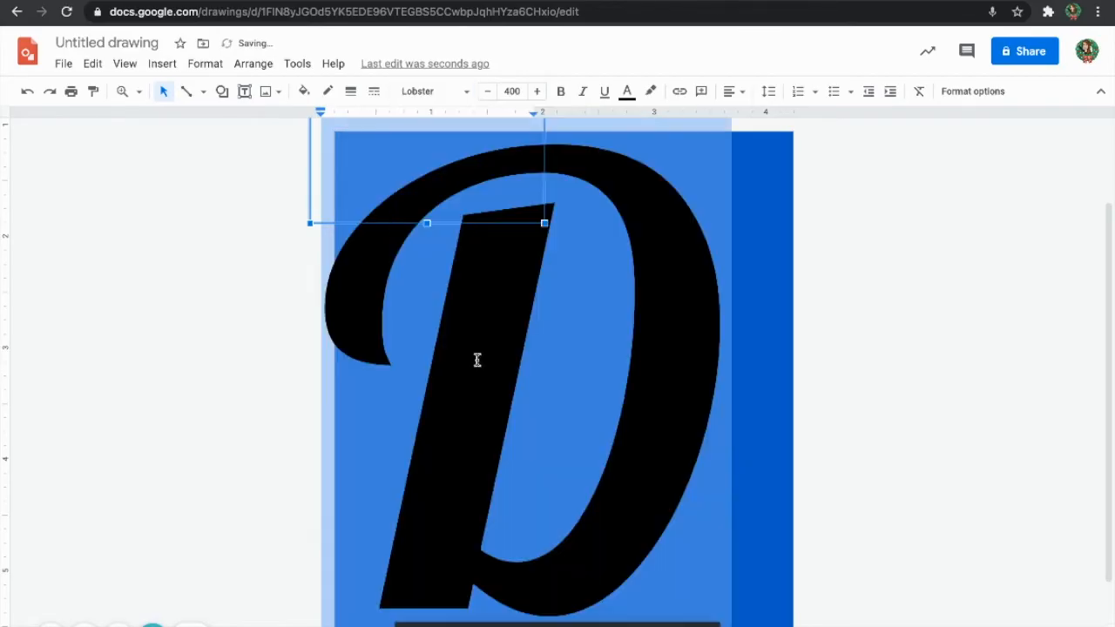
# Widen the D text box slightly and shift the D to the right.
pyautogui.click(184, 278)
pyautogui.click(500, 254)
pyautogui.moveTo(545, 223); pyautogui.dragTo(566, 223)
pyautogui.moveTo(309, 172); pyautogui.dragTo(350, 174)
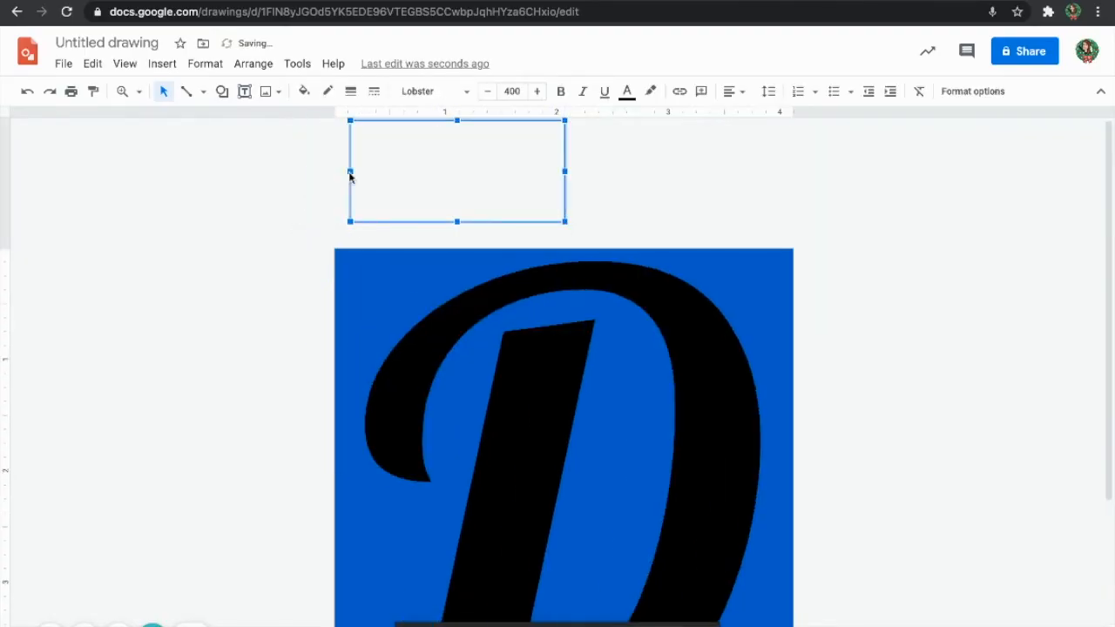
# Widen the drawing page to the right.
pyautogui.click(225, 277)
pyautogui.scroll(-3, 292, 372)
pyautogui.scroll(2, 293, 373)
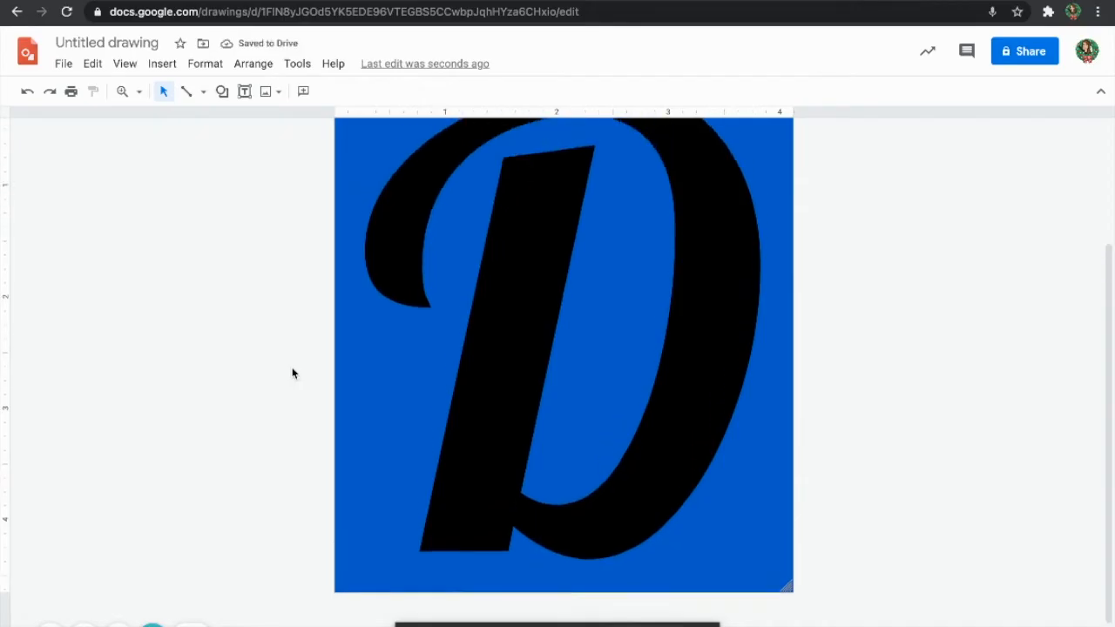
pyautogui.scroll(-1, 293, 373)
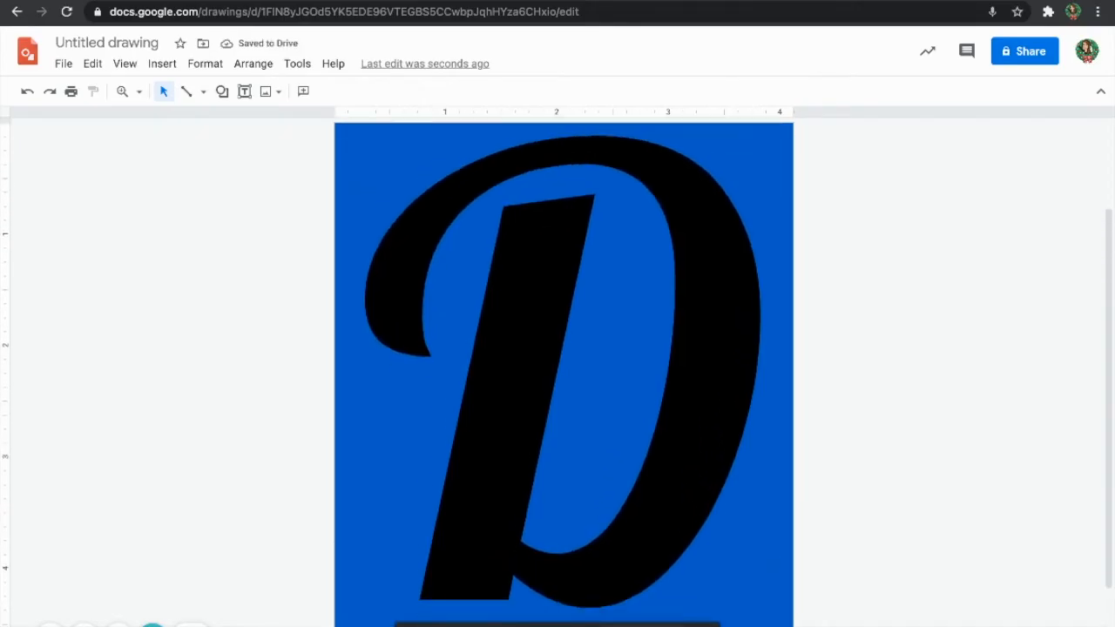
pyautogui.moveTo(794, 626); pyautogui.dragTo(970, 626)
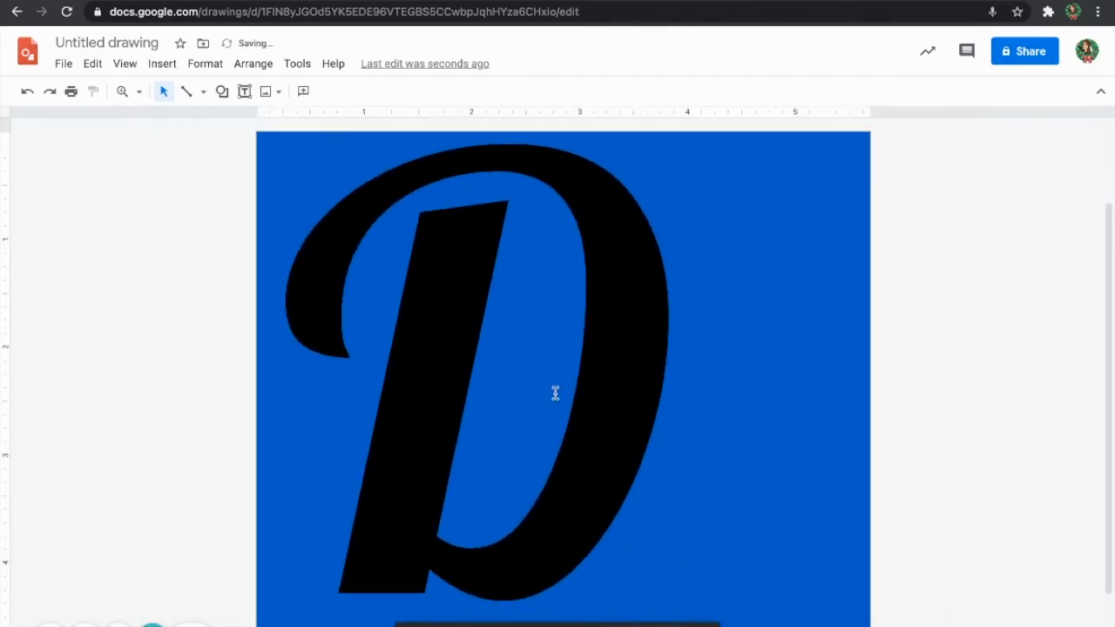
# At 50% zoom, resize the page into a square framing the D.
pyautogui.click(139, 91)
pyautogui.click(179, 144)
pyautogui.moveTo(670, 476); pyautogui.dragTo(809, 590)
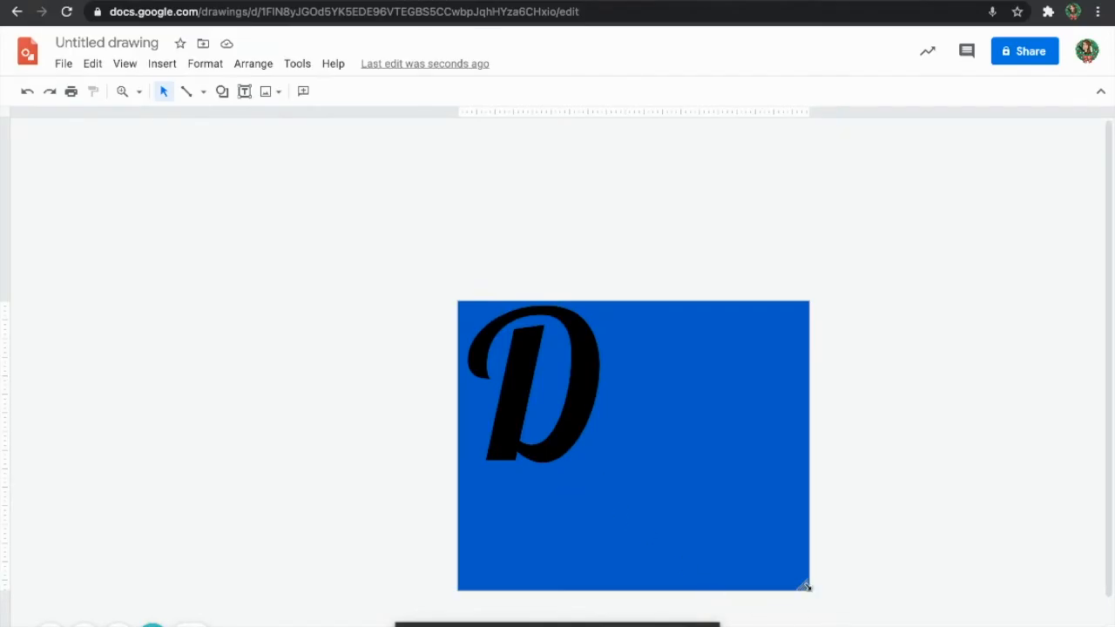
pyautogui.moveTo(806, 588); pyautogui.dragTo(608, 471)
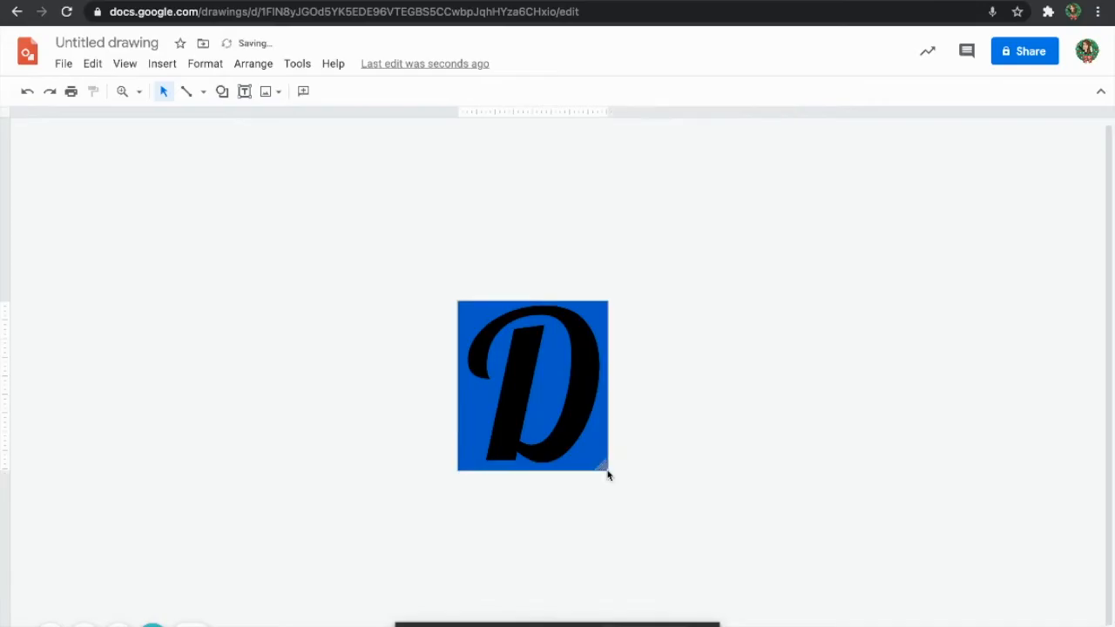
# Zoom to 100%, then to 200%.
pyautogui.click(139, 91)
pyautogui.click(182, 174)
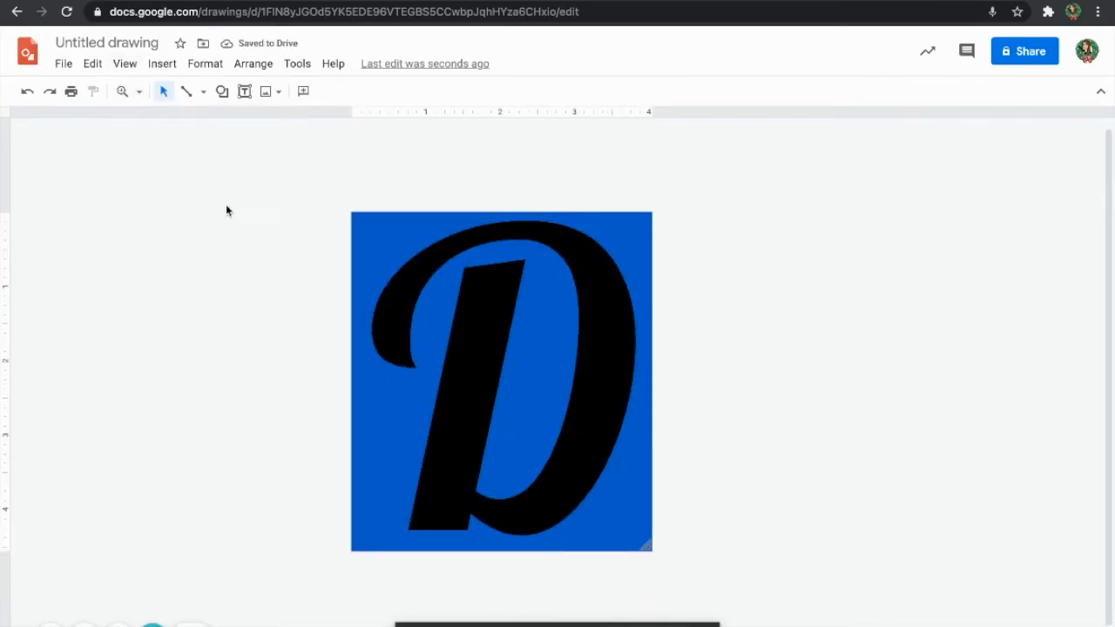
pyautogui.click(139, 92)
pyautogui.click(178, 192)
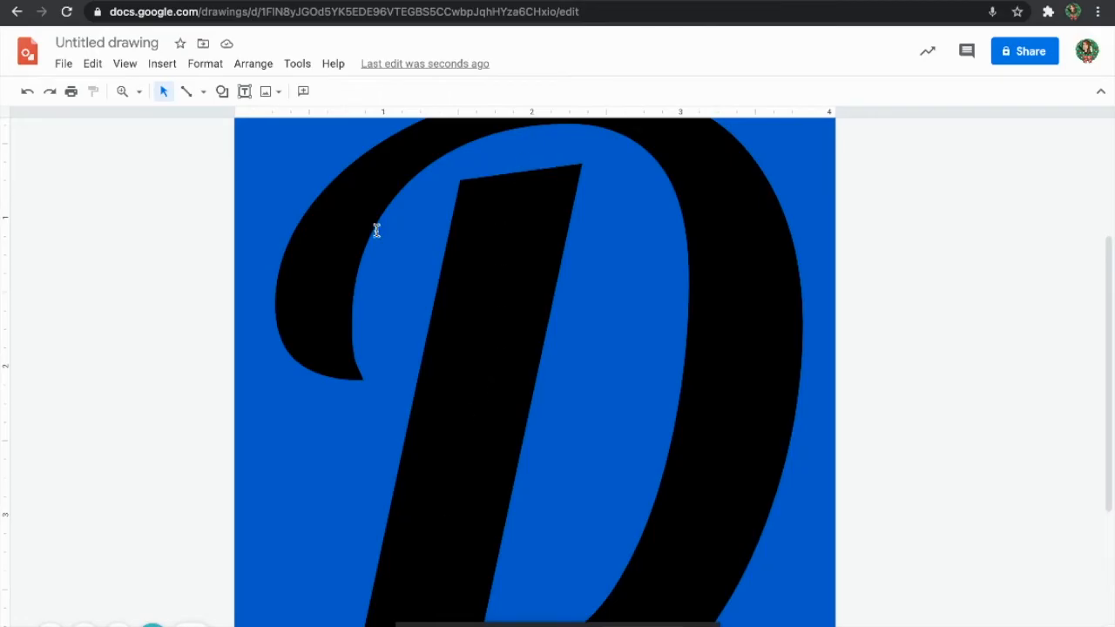
# With the Polyline tool, draw a four-sided piece and a triangle on the D's upper-left curl.
pyautogui.click(228, 98)
pyautogui.moveTo(246, 121)
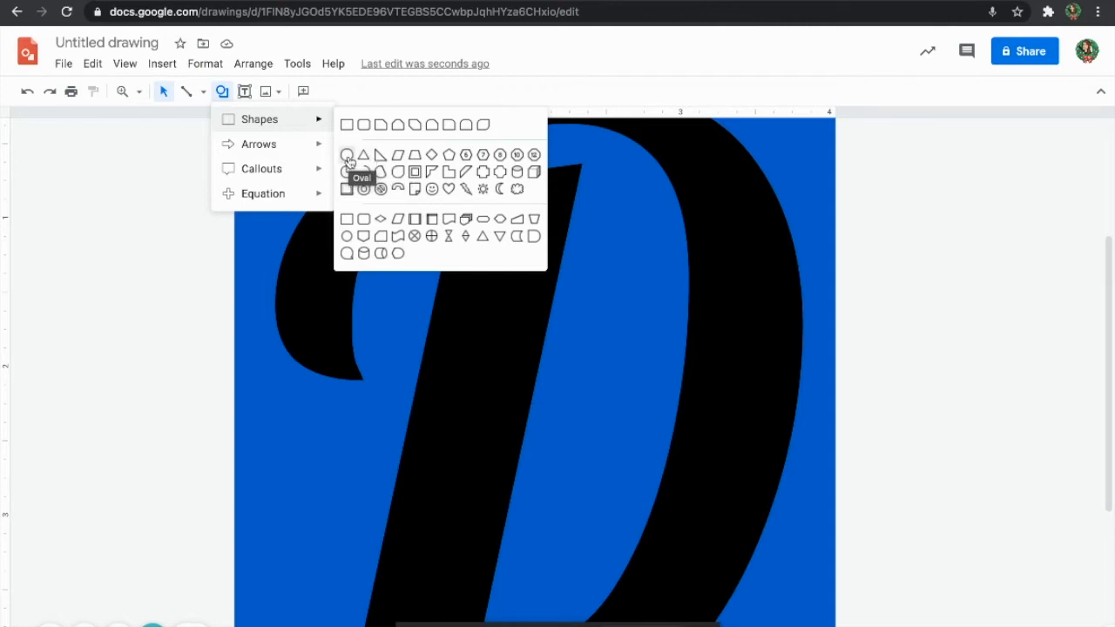
pyautogui.click(201, 92)
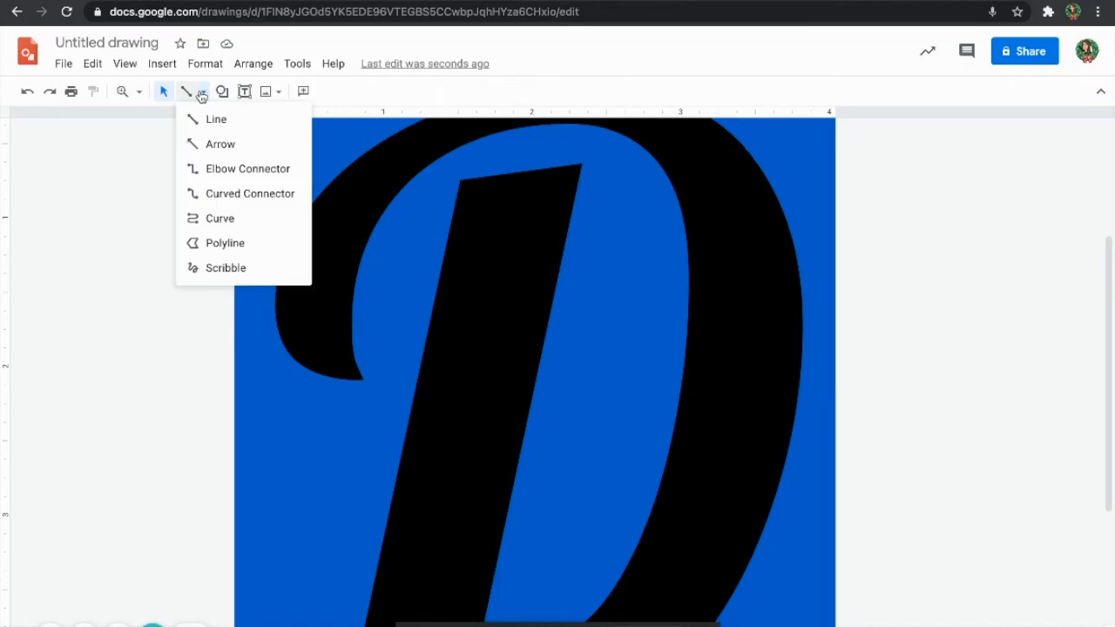
pyautogui.click(225, 245)
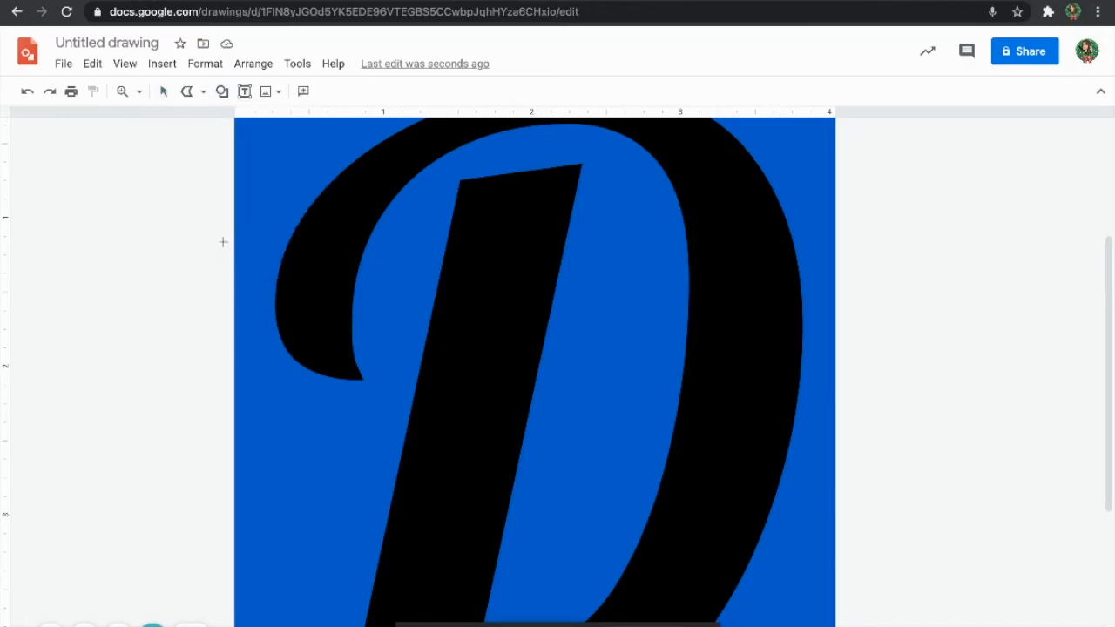
pyautogui.click(280, 279)
pyautogui.click(322, 308)
pyautogui.click(281, 280)
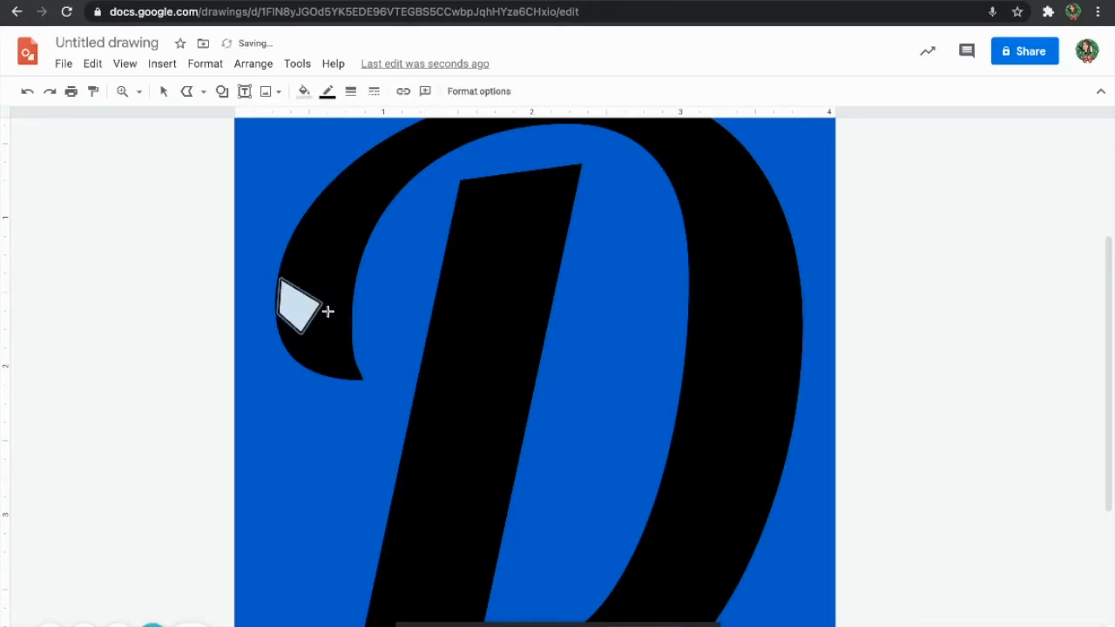
pyautogui.click(306, 339)
pyautogui.click(349, 365)
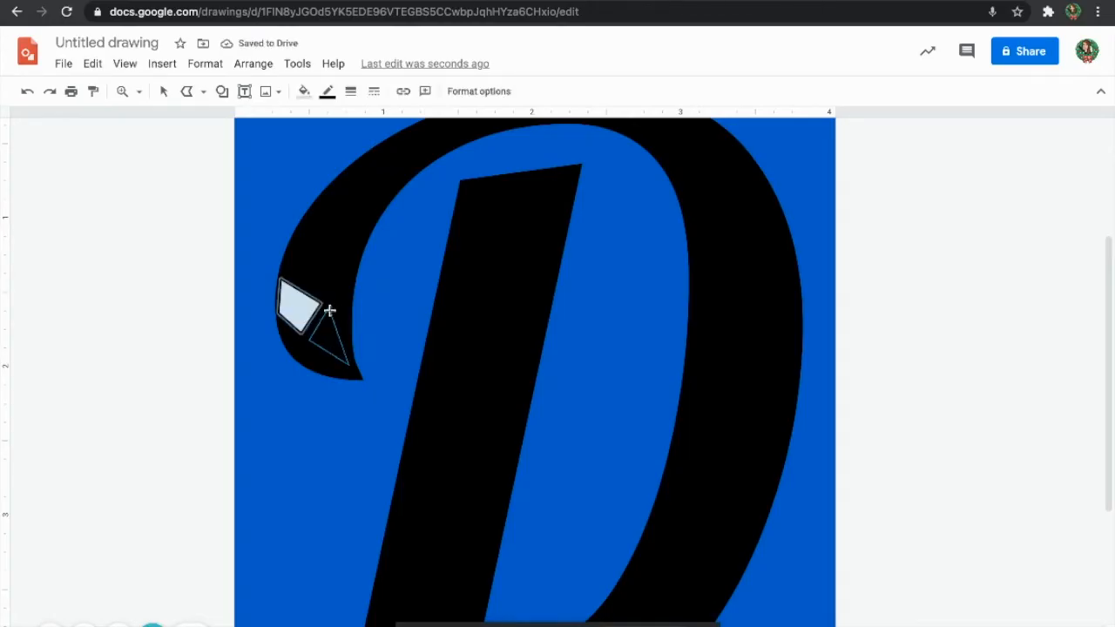
pyautogui.click(328, 308)
# Add a thin triangle and a small triangle at the curl's tip.
pyautogui.click(343, 368)
pyautogui.click(305, 365)
pyautogui.click(284, 337)
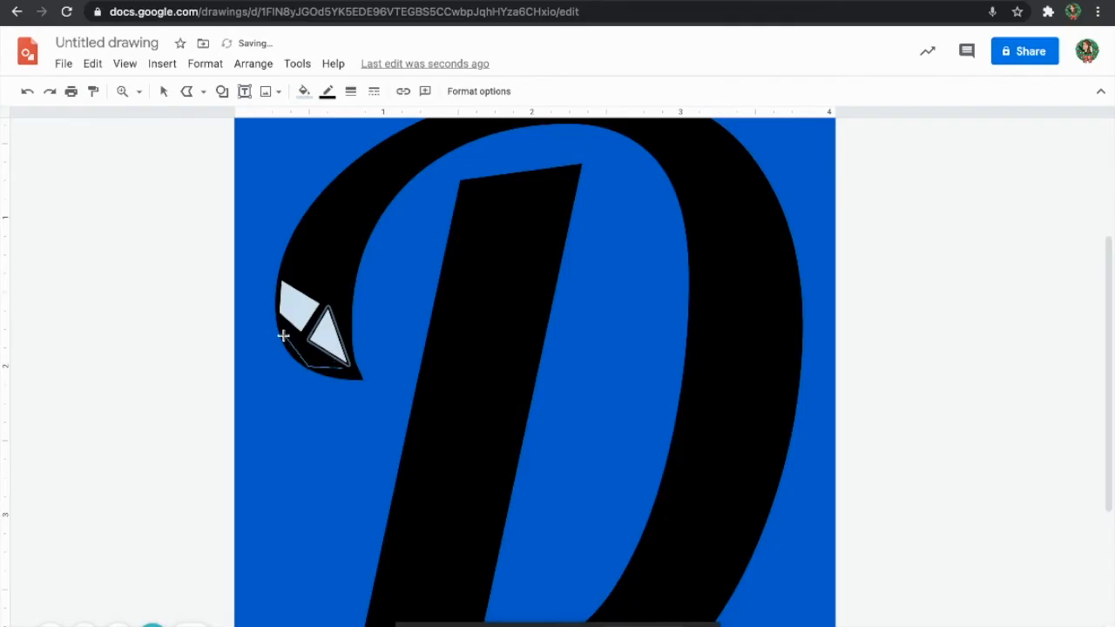
pyautogui.click(342, 369)
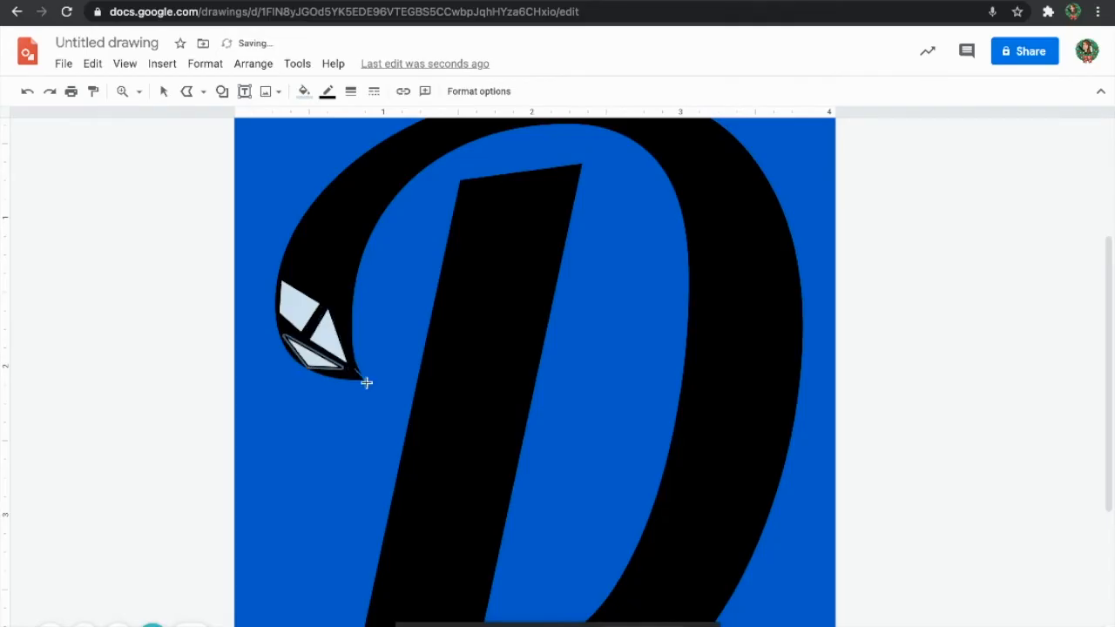
pyautogui.click(361, 381)
pyautogui.click(321, 374)
pyautogui.click(355, 366)
pyautogui.click(362, 382)
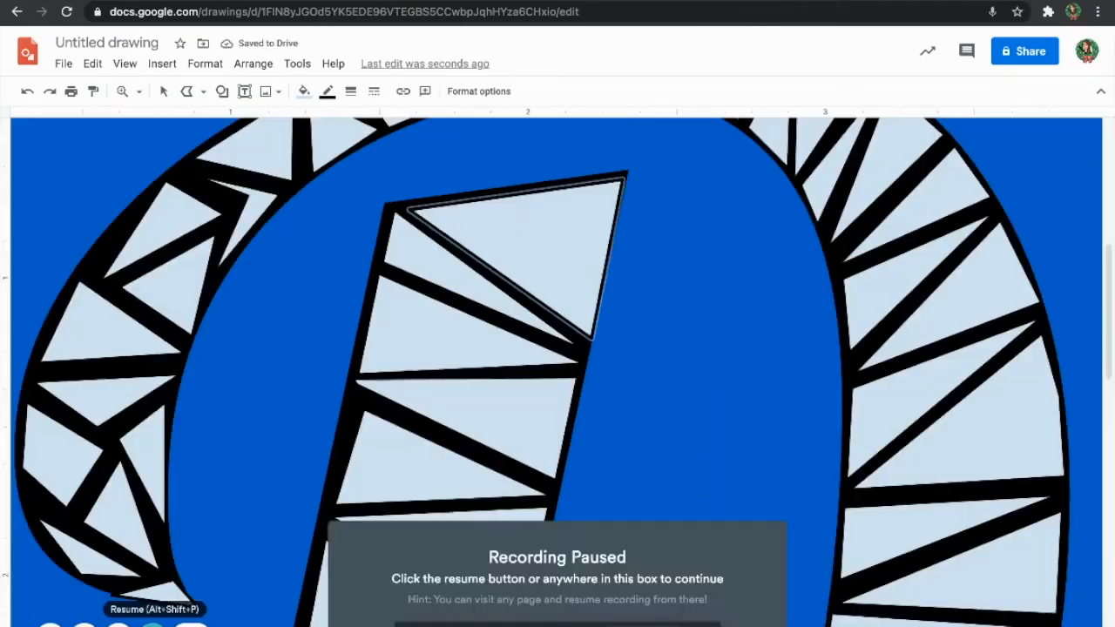
pyautogui.click(153, 623)
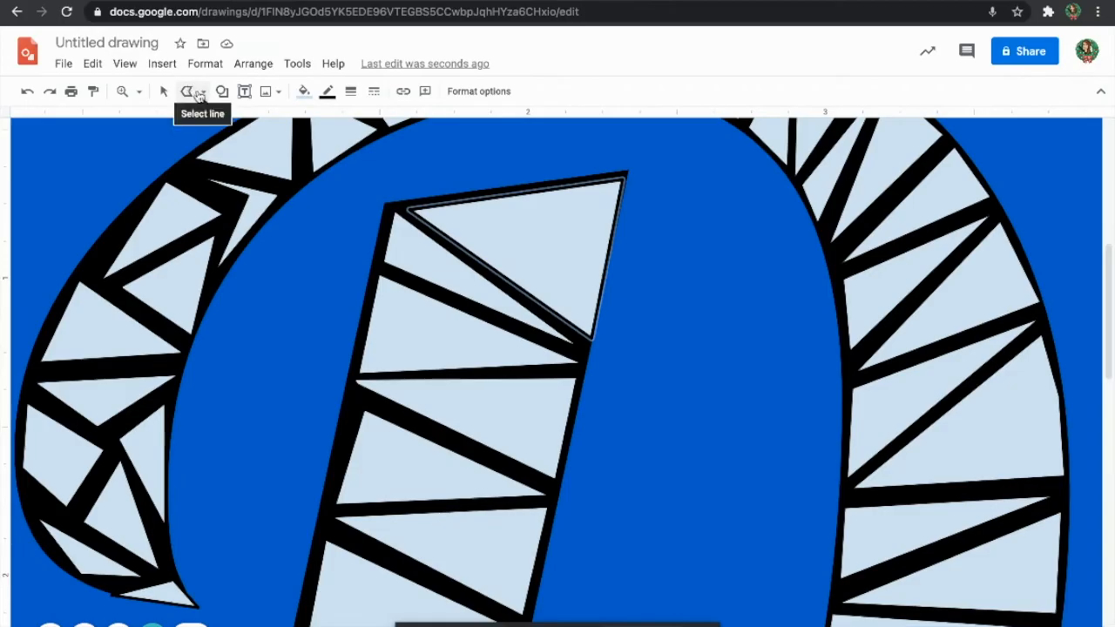
# Zoom to 100% and scroll to see the whole triangle-pieced D.
pyautogui.click(139, 91)
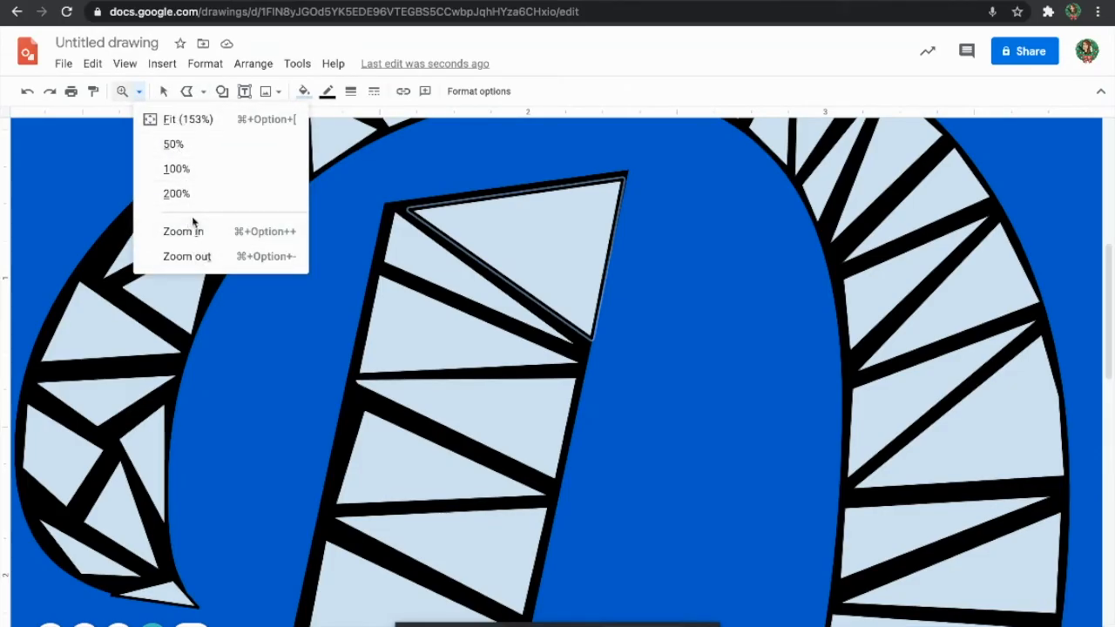
pyautogui.click(185, 167)
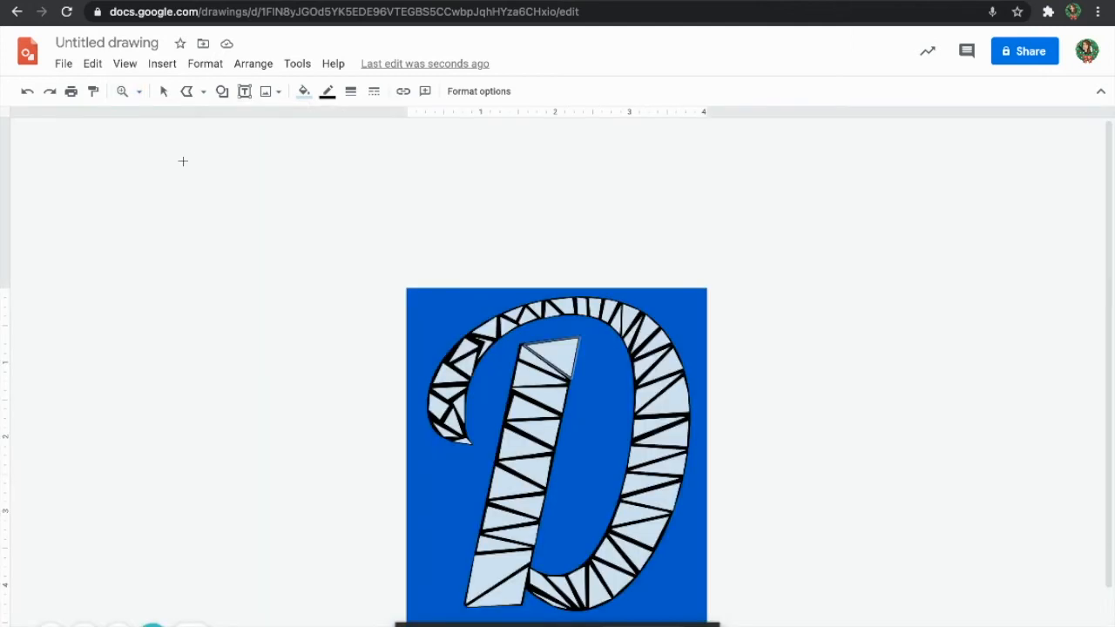
pyautogui.scroll(-1, 463, 426)
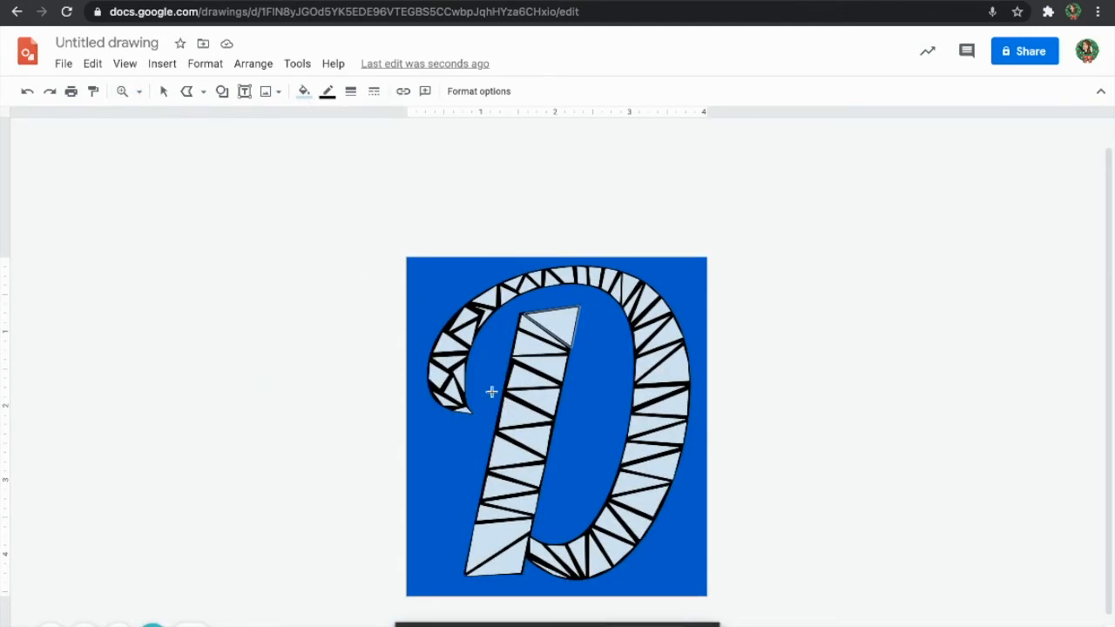
# Select the empty text box above the artwork and delete it.
pyautogui.click(163, 92)
pyautogui.click(450, 300)
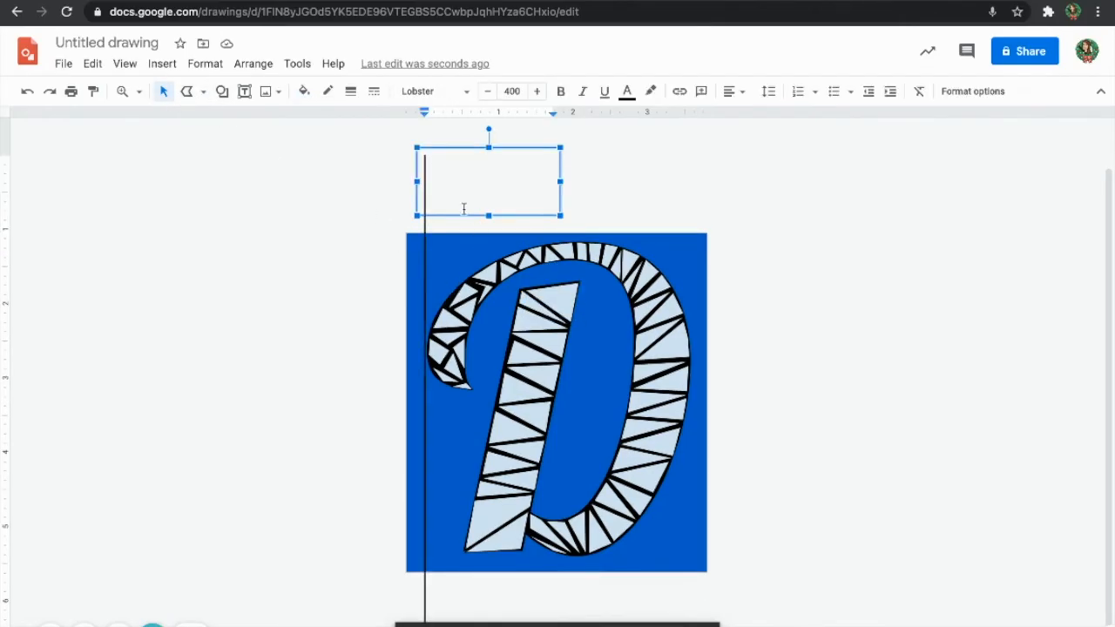
pyautogui.click(446, 148)
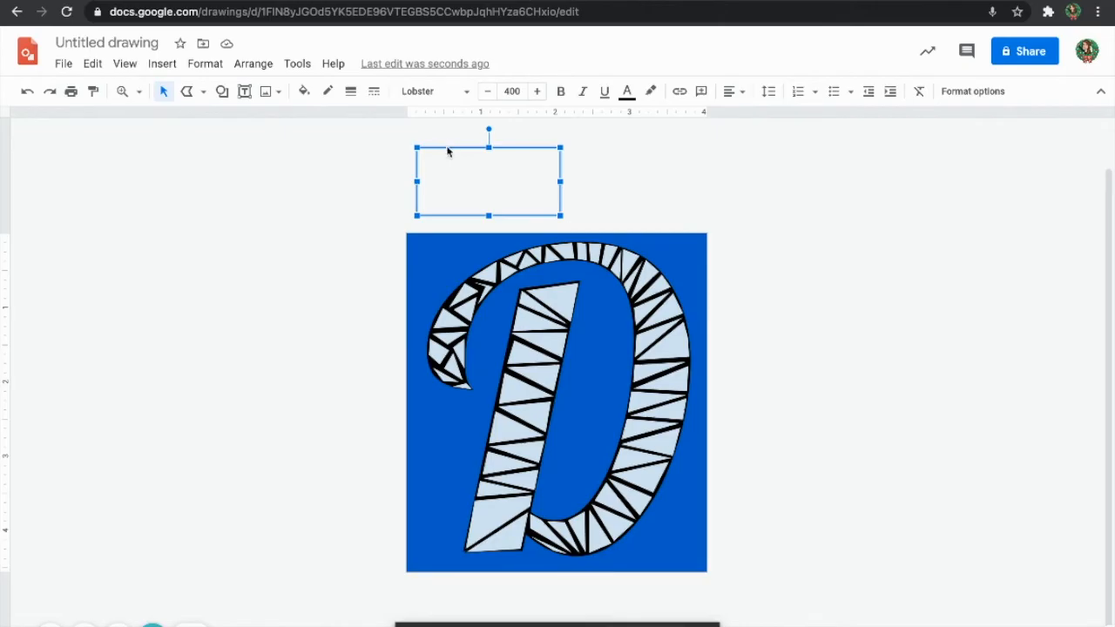
pyautogui.press('Delete')
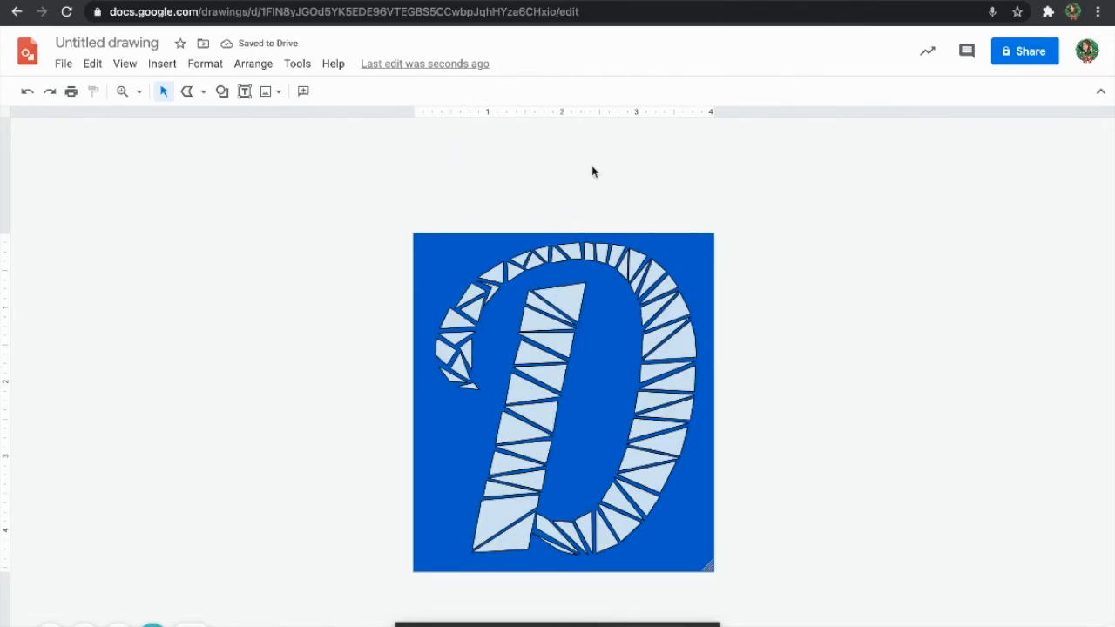
# Give the top triangle of the D's stem a light gradient fill.
pyautogui.click(571, 305)
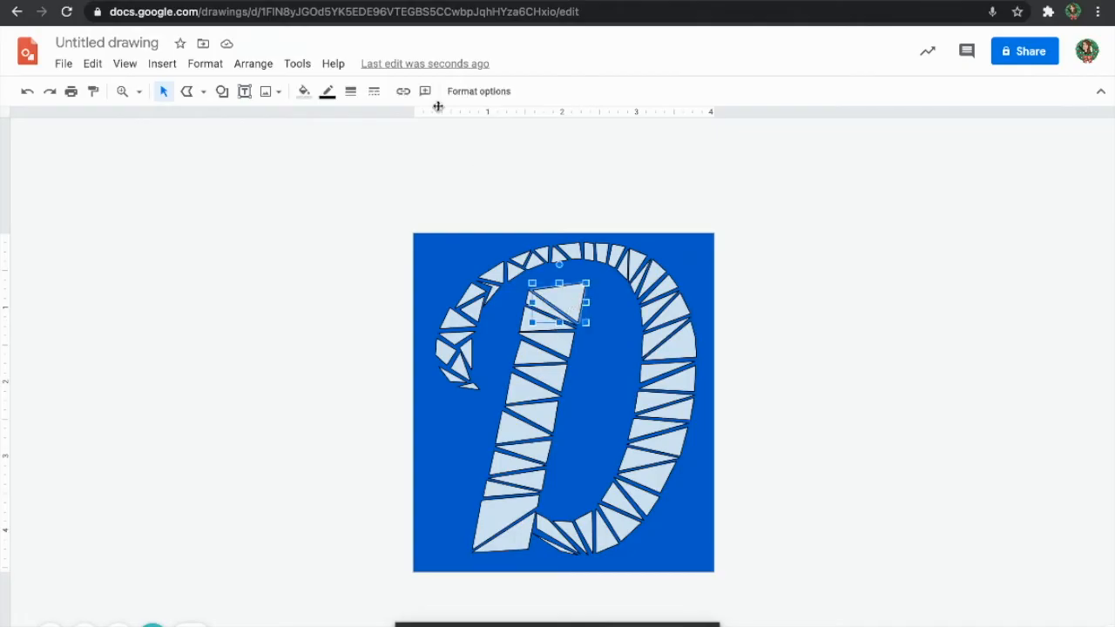
pyautogui.click(304, 90)
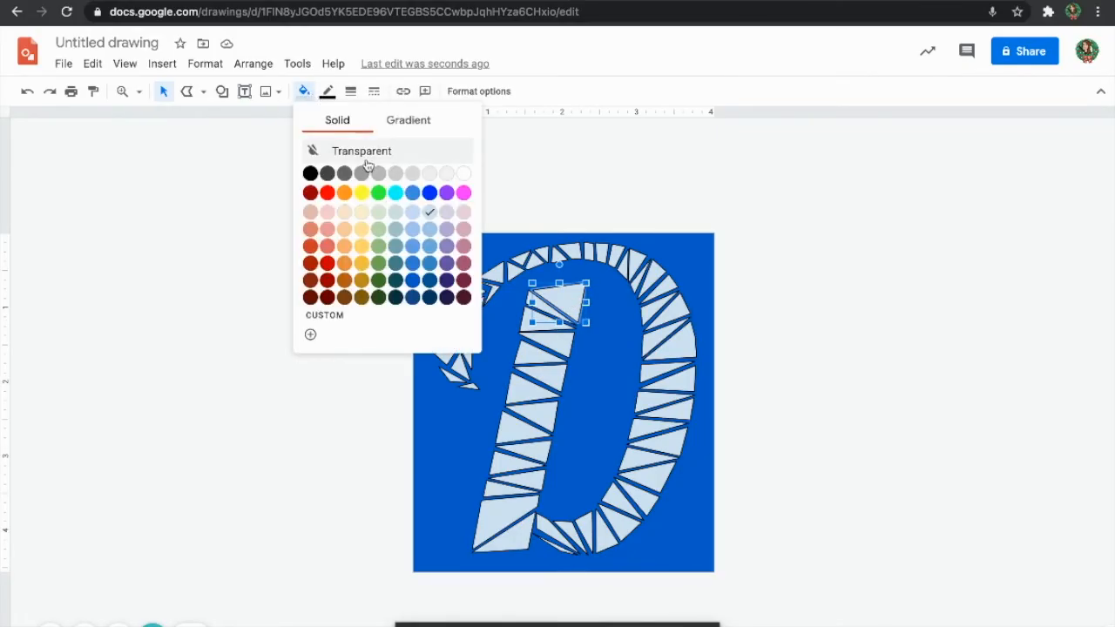
pyautogui.click(408, 120)
pyautogui.click(413, 216)
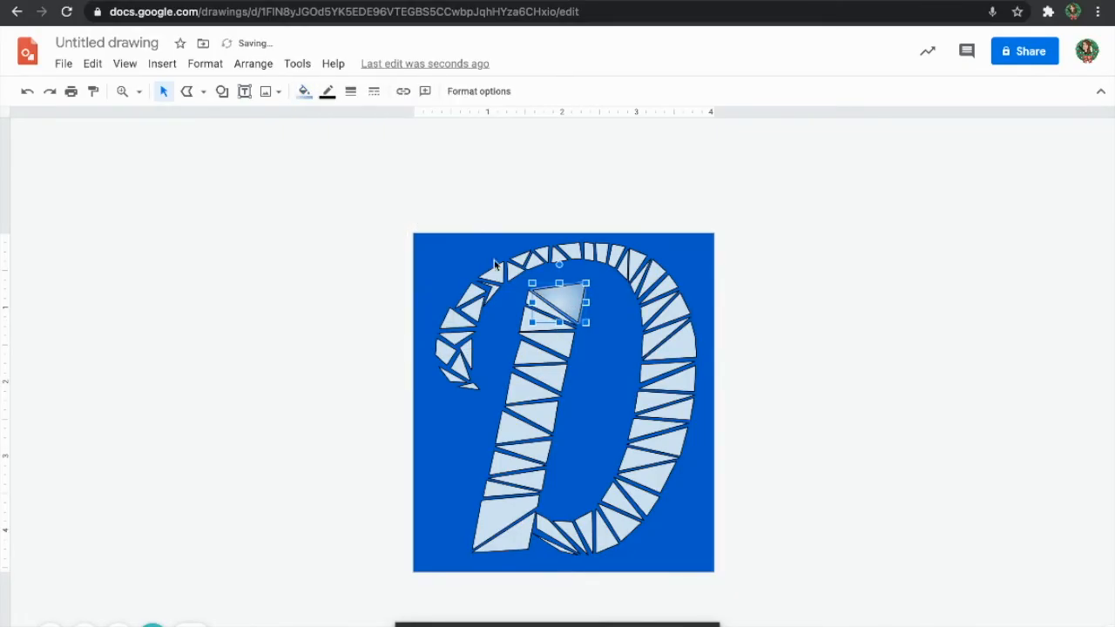
pyautogui.click(302, 214)
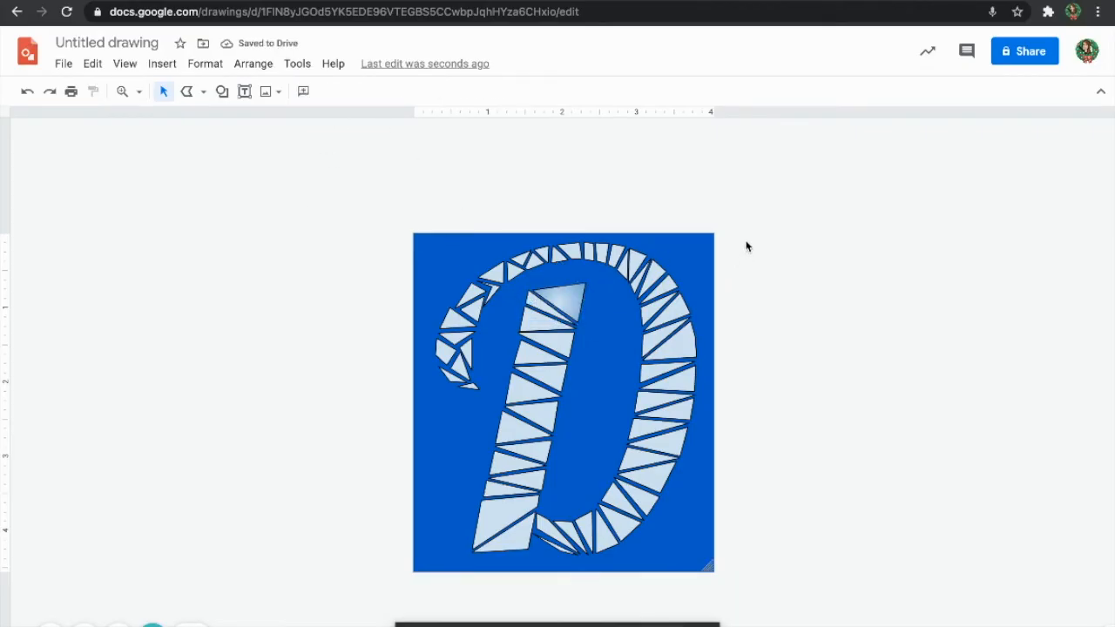
# Make the borders of all triangle pieces transparent.
pyautogui.moveTo(348, 211); pyautogui.dragTo(771, 608)
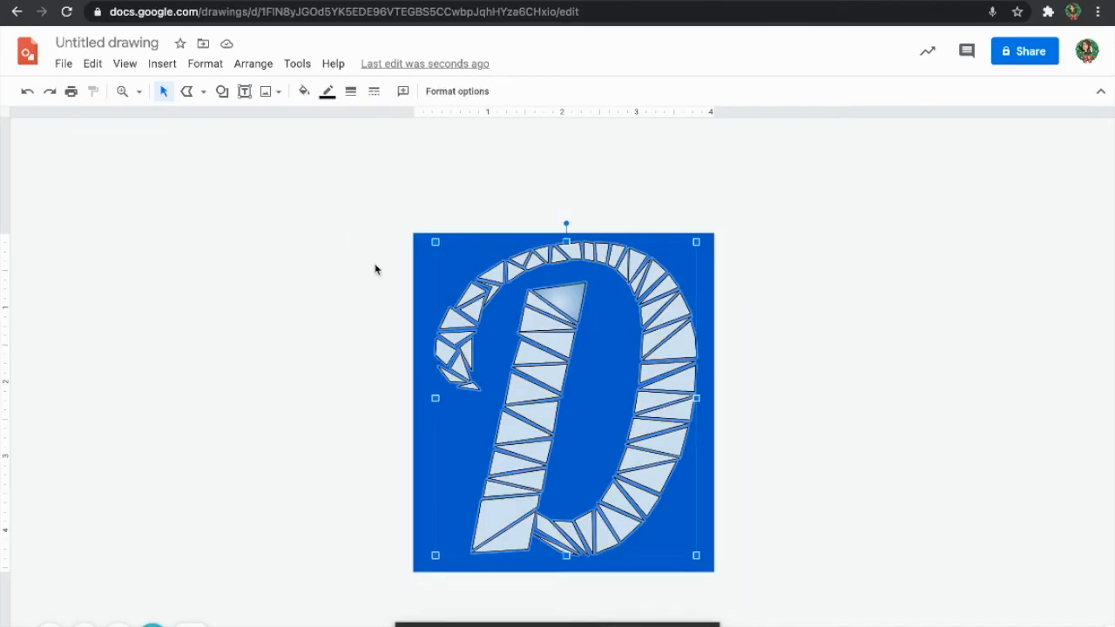
pyautogui.click(327, 90)
pyautogui.click(363, 122)
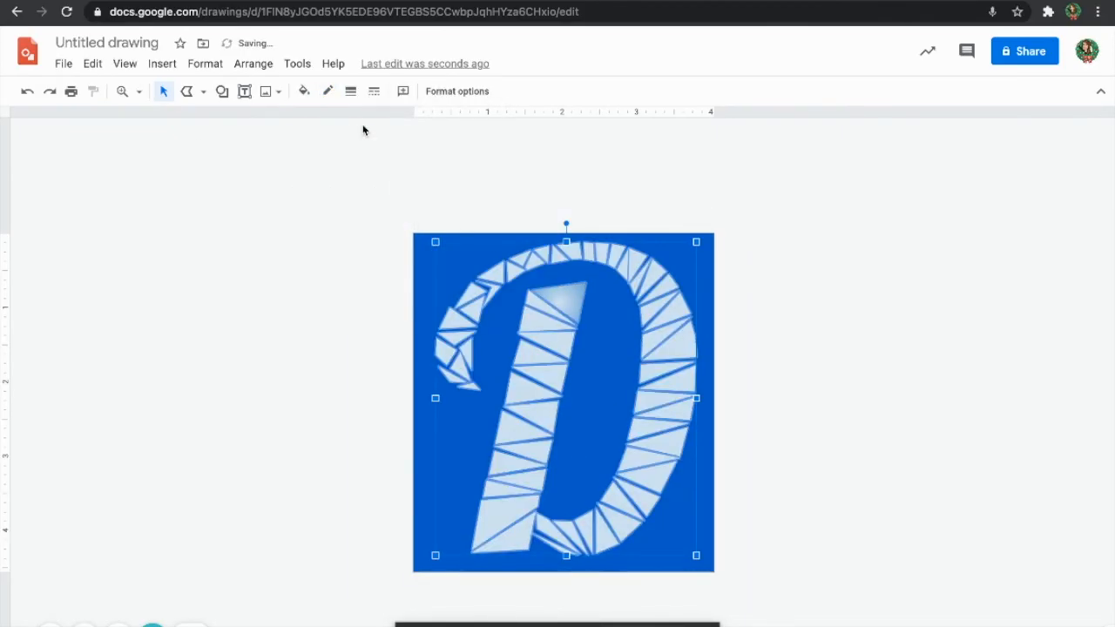
pyautogui.click(300, 214)
# Give the top stem triangle and the one below it light purple gradient fills.
pyautogui.click(539, 306)
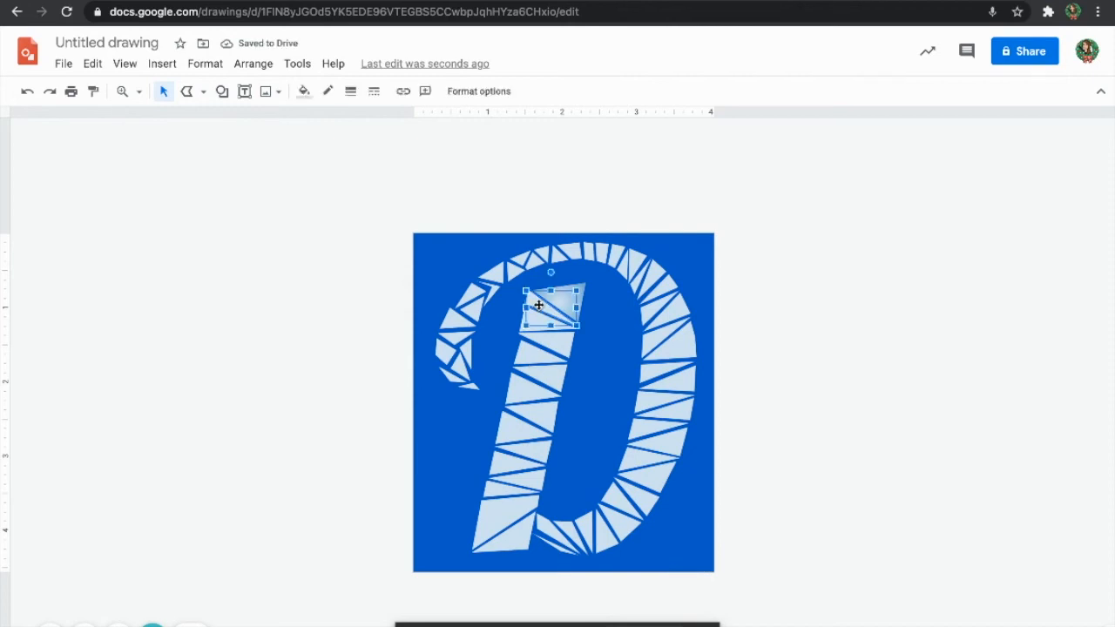
pyautogui.click(304, 91)
pyautogui.click(428, 129)
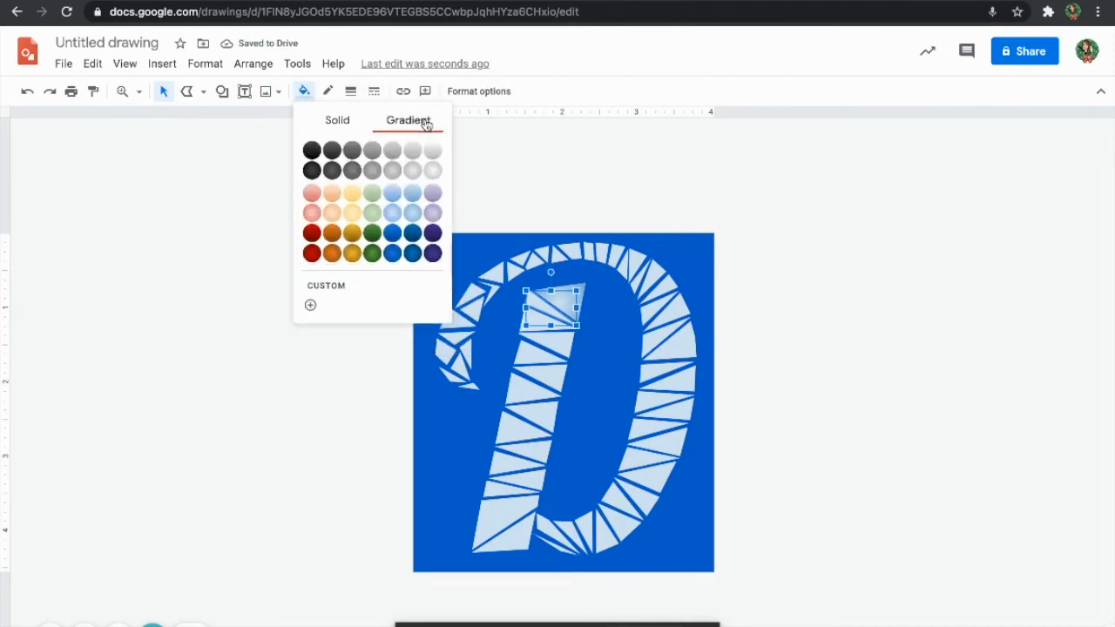
pyautogui.click(433, 212)
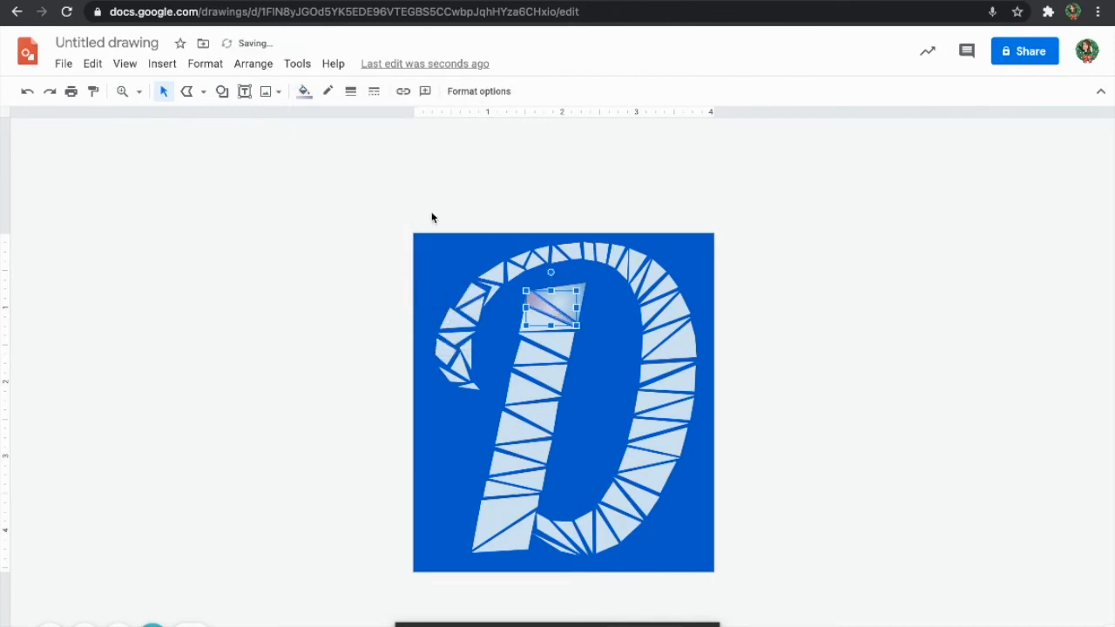
pyautogui.click(540, 342)
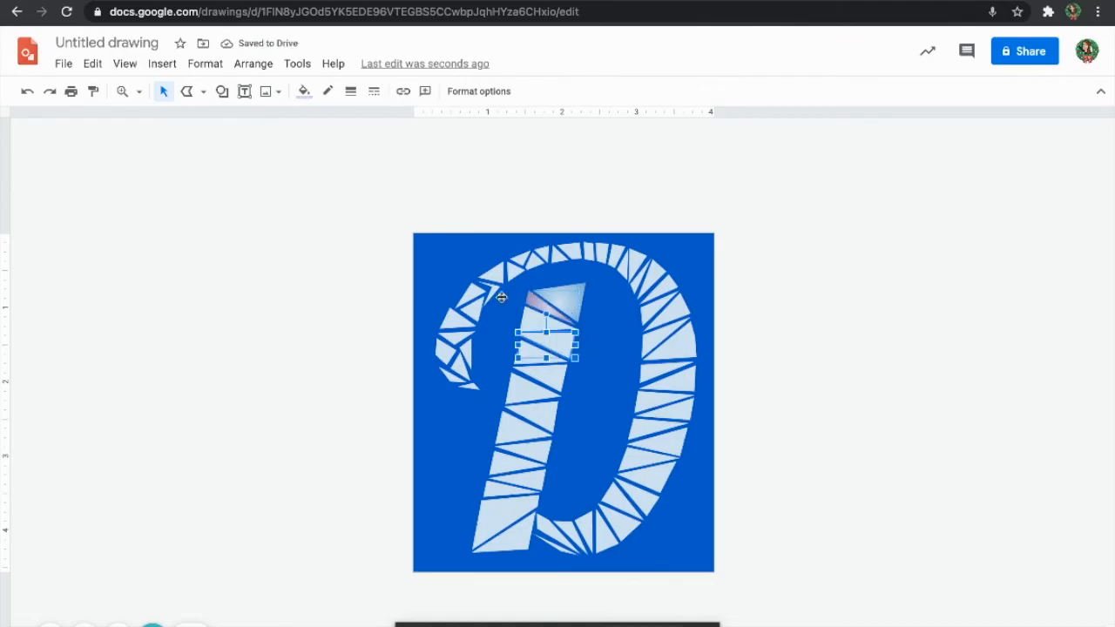
pyautogui.click(305, 91)
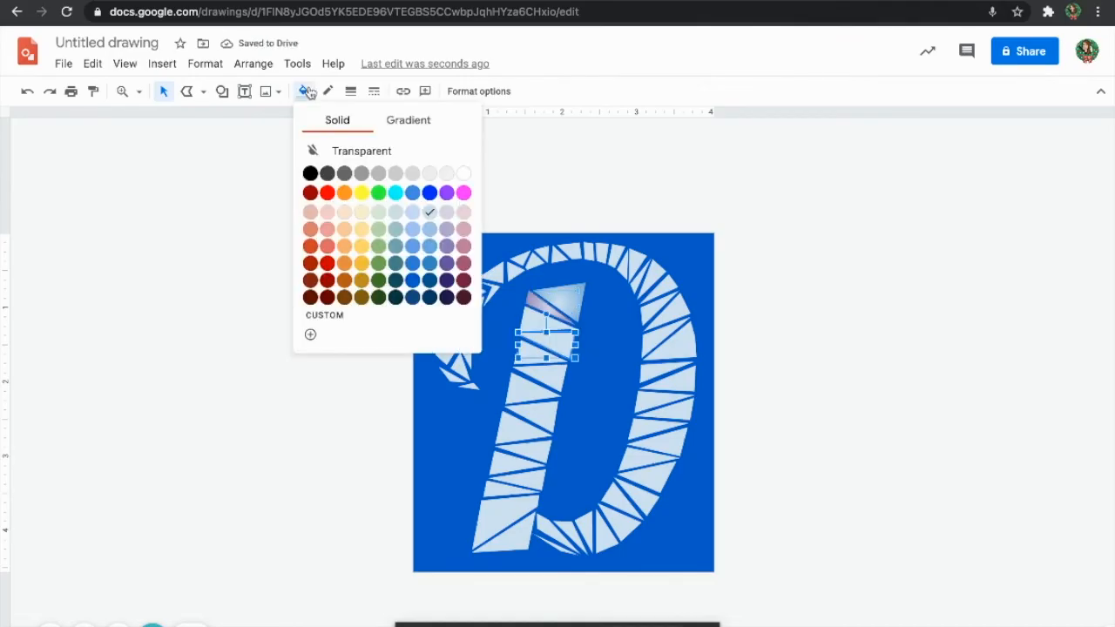
pyautogui.click(408, 120)
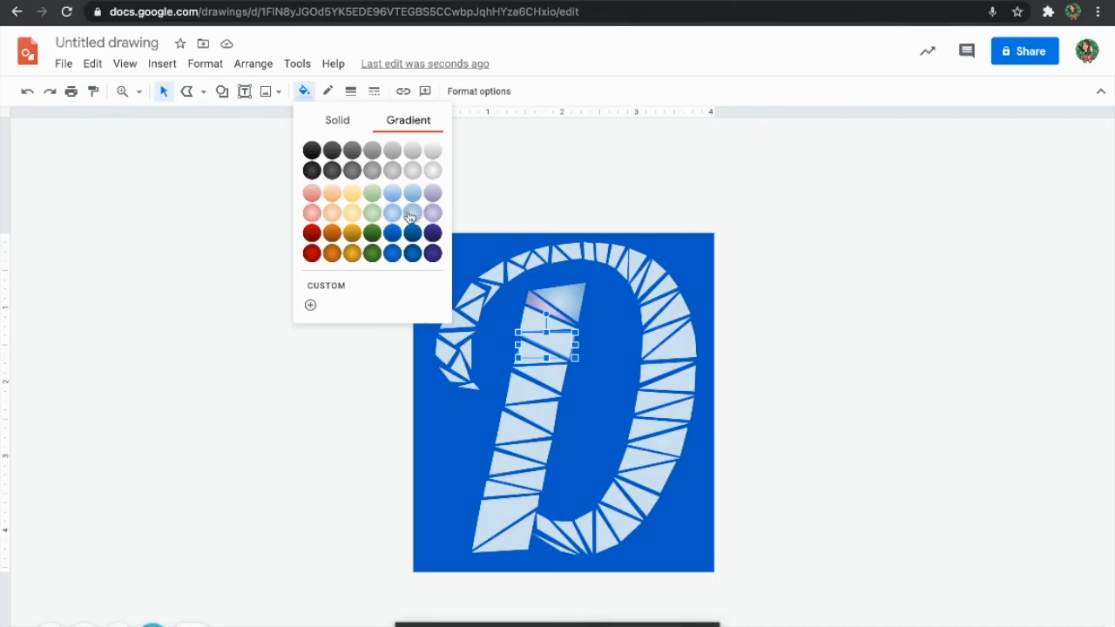
pyautogui.click(432, 192)
# Fill the neighbouring stem triangle with lavender and the next one with a pinkish-red gradient.
pyautogui.click(531, 318)
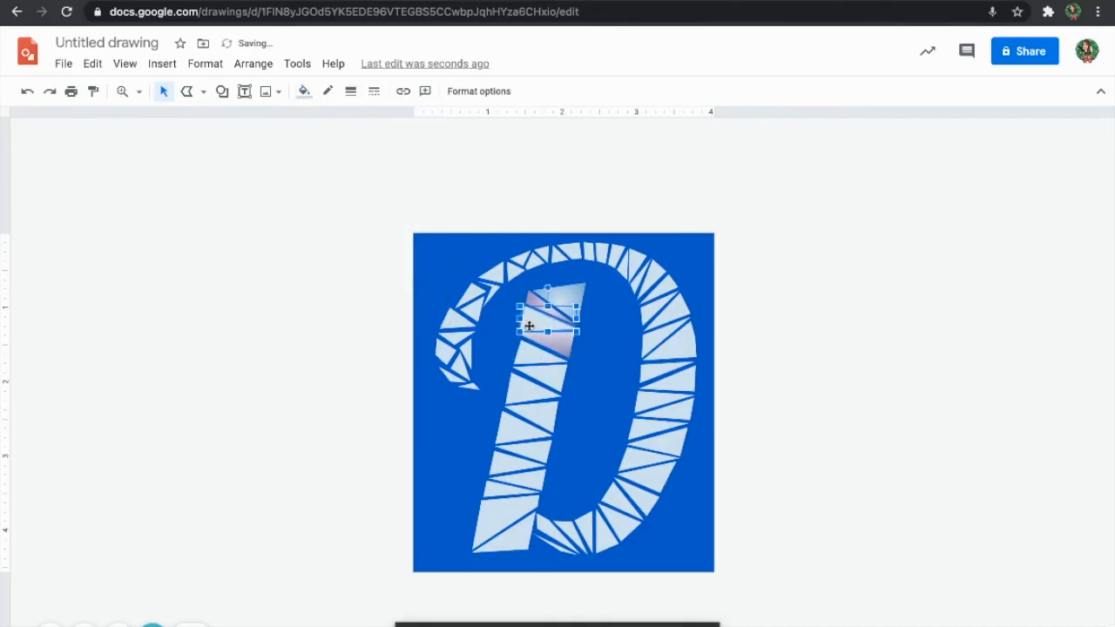
pyautogui.click(309, 93)
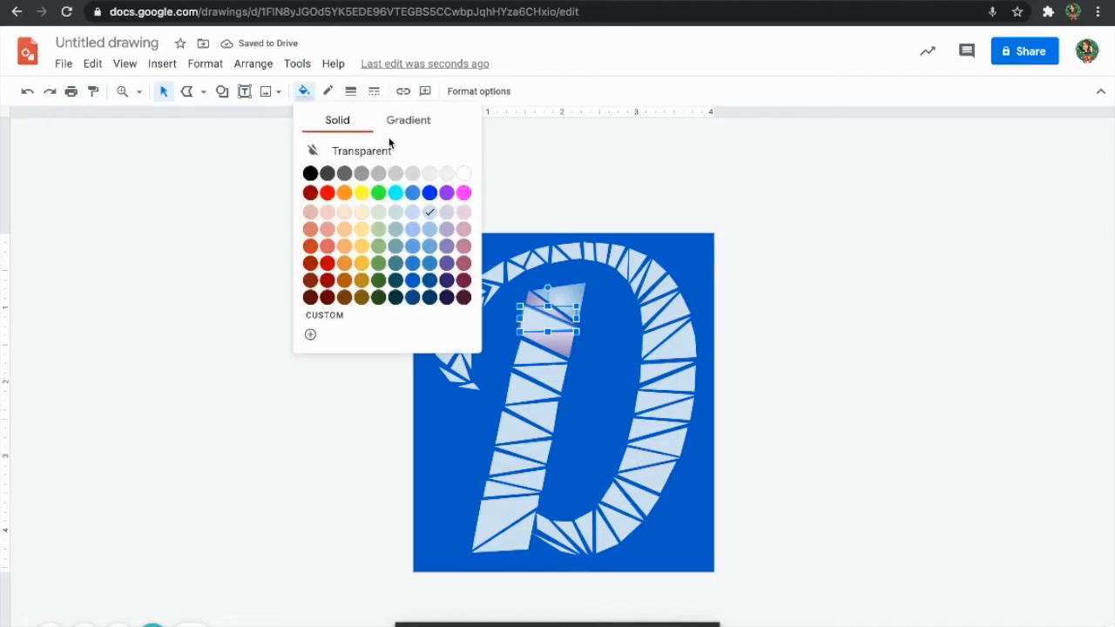
pyautogui.click(408, 125)
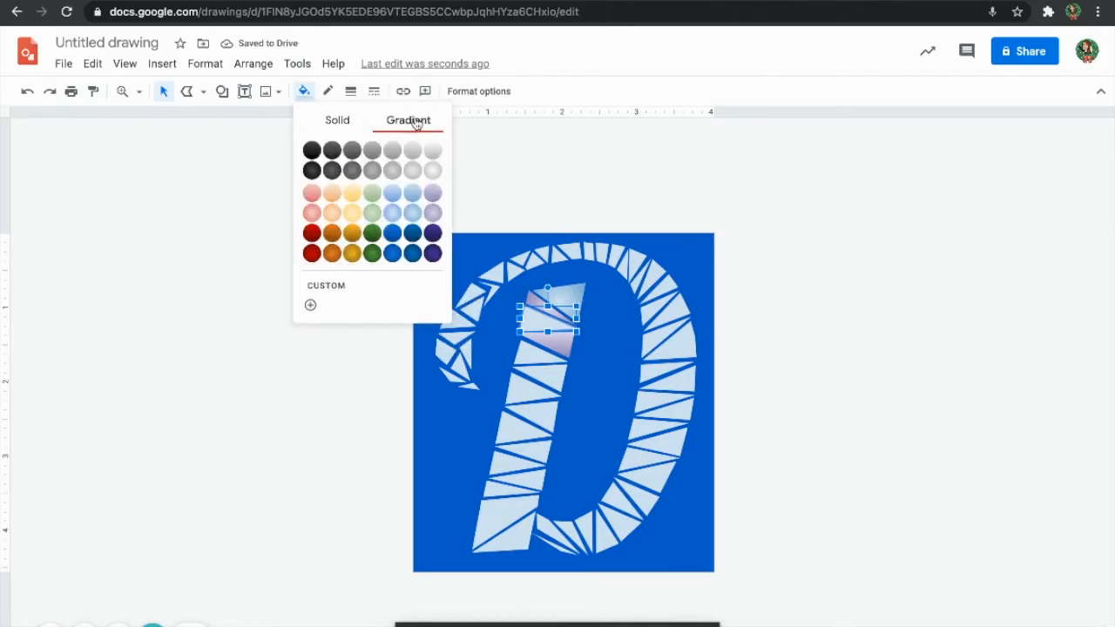
pyautogui.click(434, 218)
pyautogui.click(531, 370)
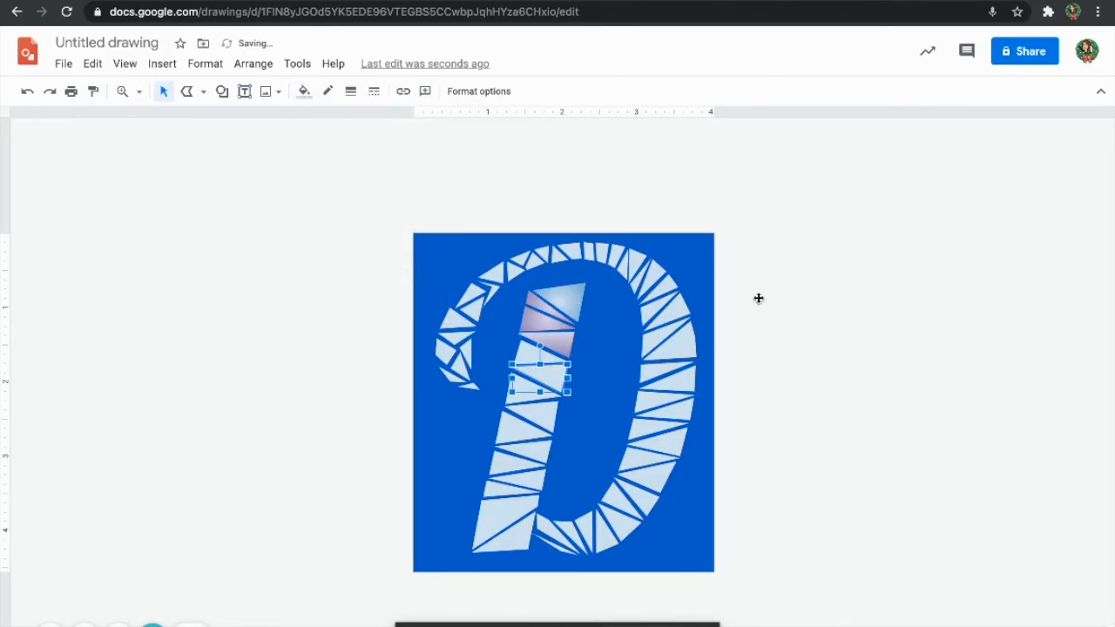
pyautogui.click(304, 92)
pyautogui.click(408, 122)
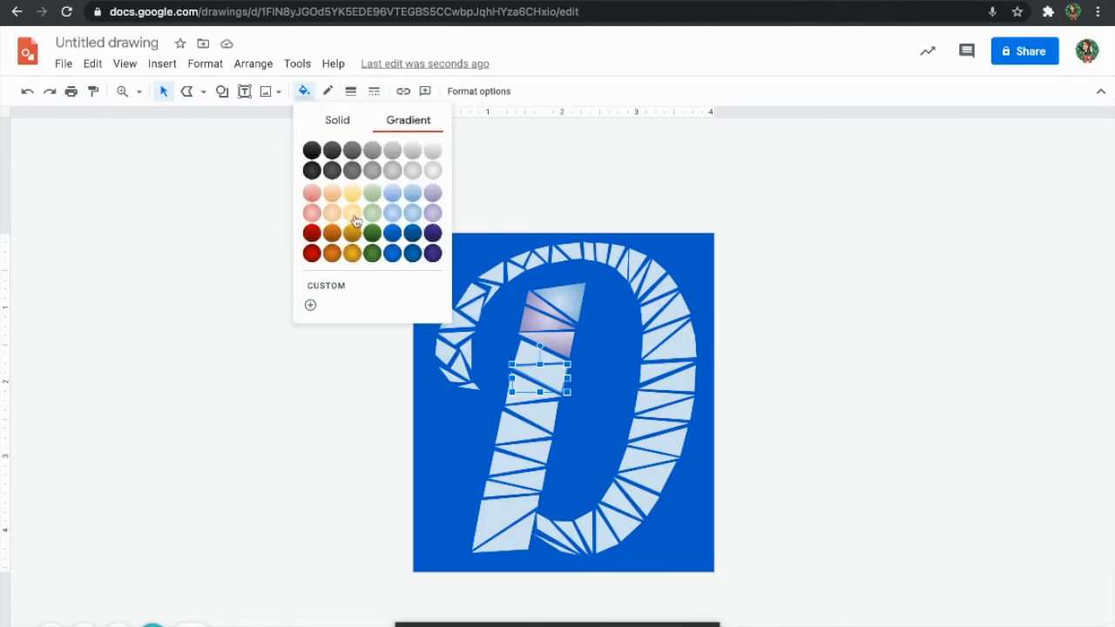
pyautogui.click(311, 213)
# Give the adjacent upper triangle a light peach gradient fill.
pyautogui.click(528, 352)
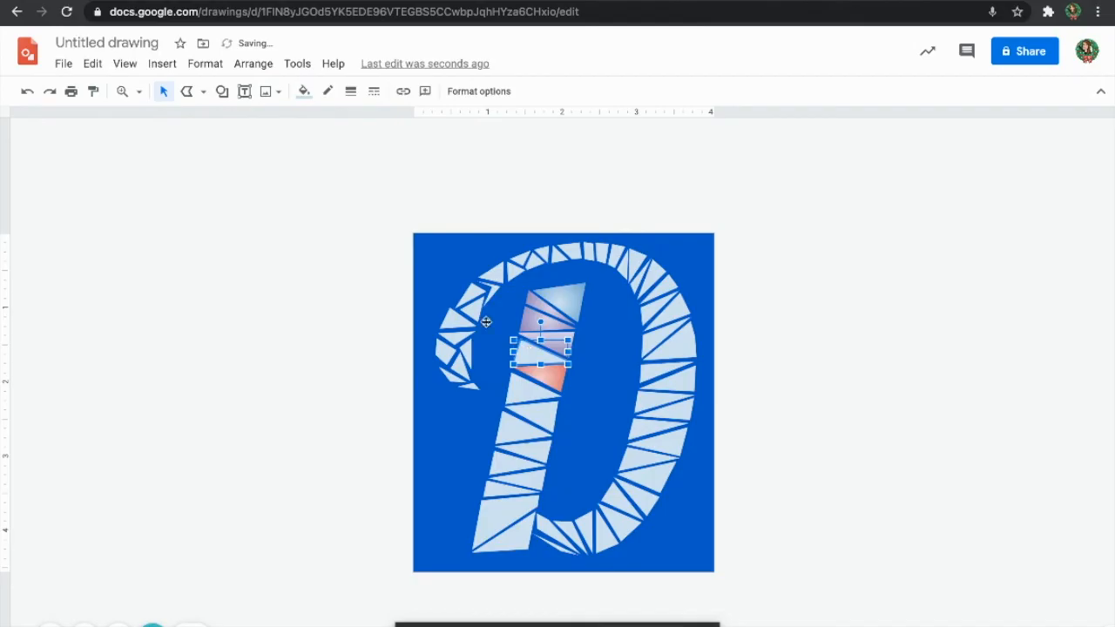
pyautogui.click(328, 92)
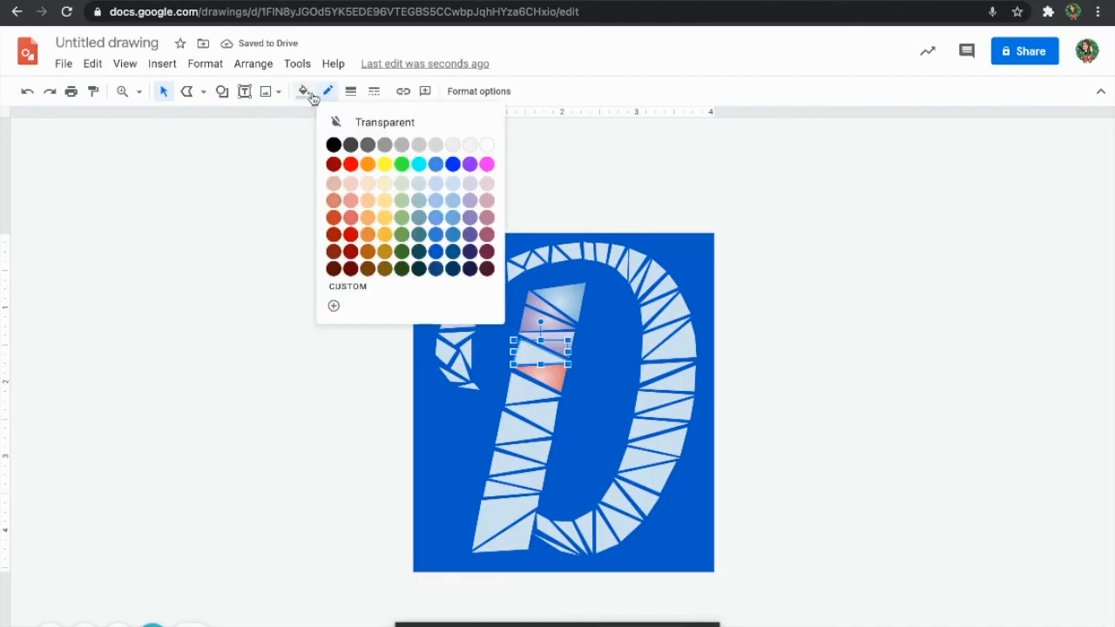
pyautogui.click(304, 91)
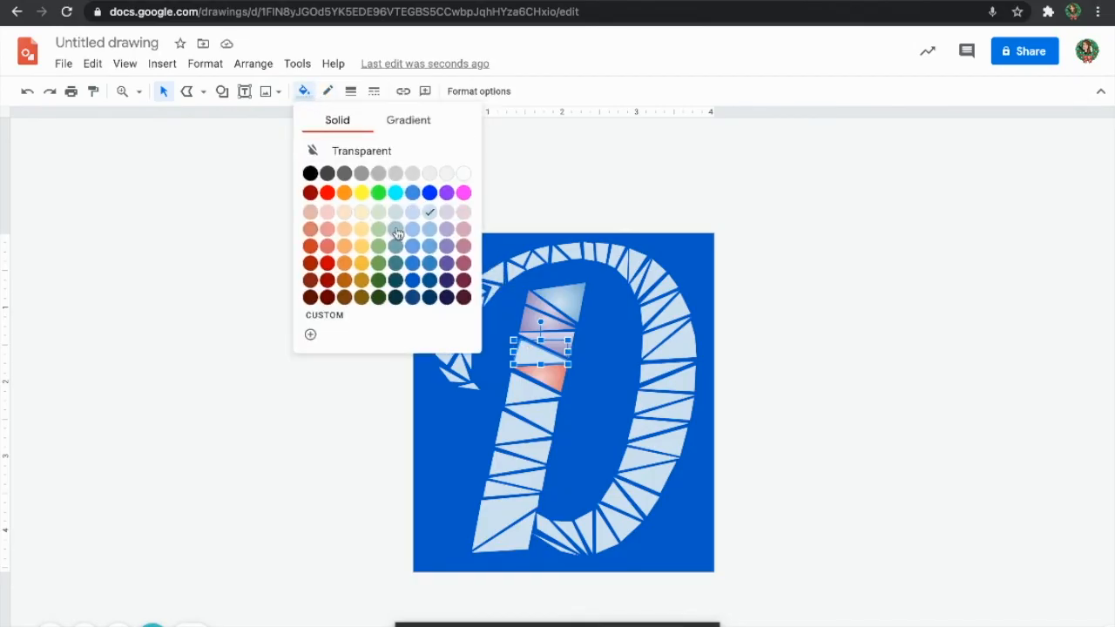
pyautogui.click(409, 121)
pyautogui.click(328, 253)
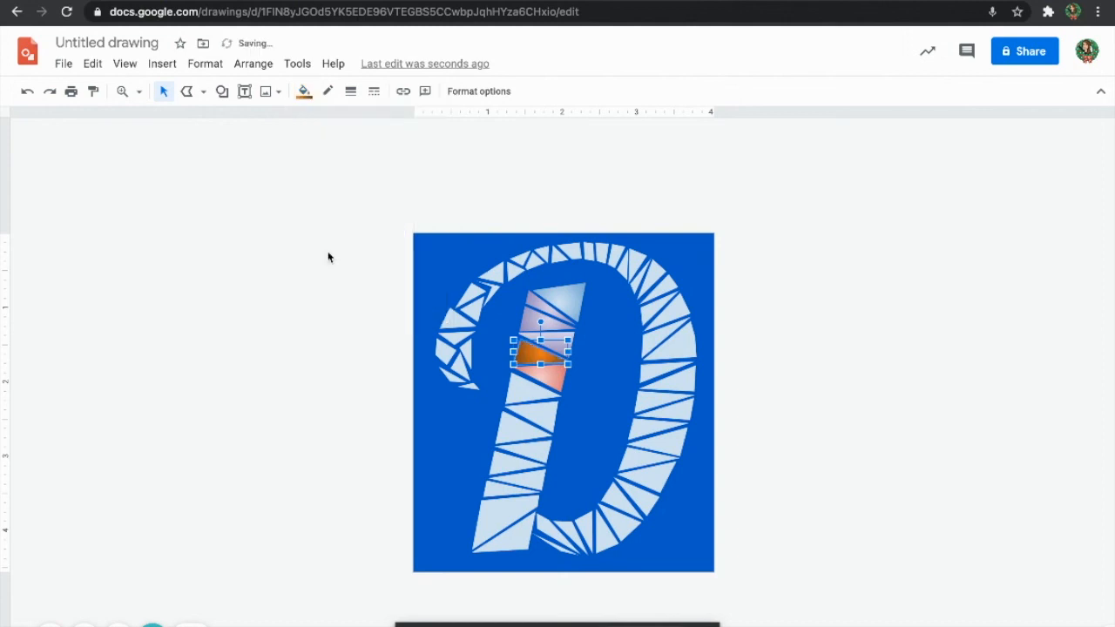
pyautogui.click(304, 92)
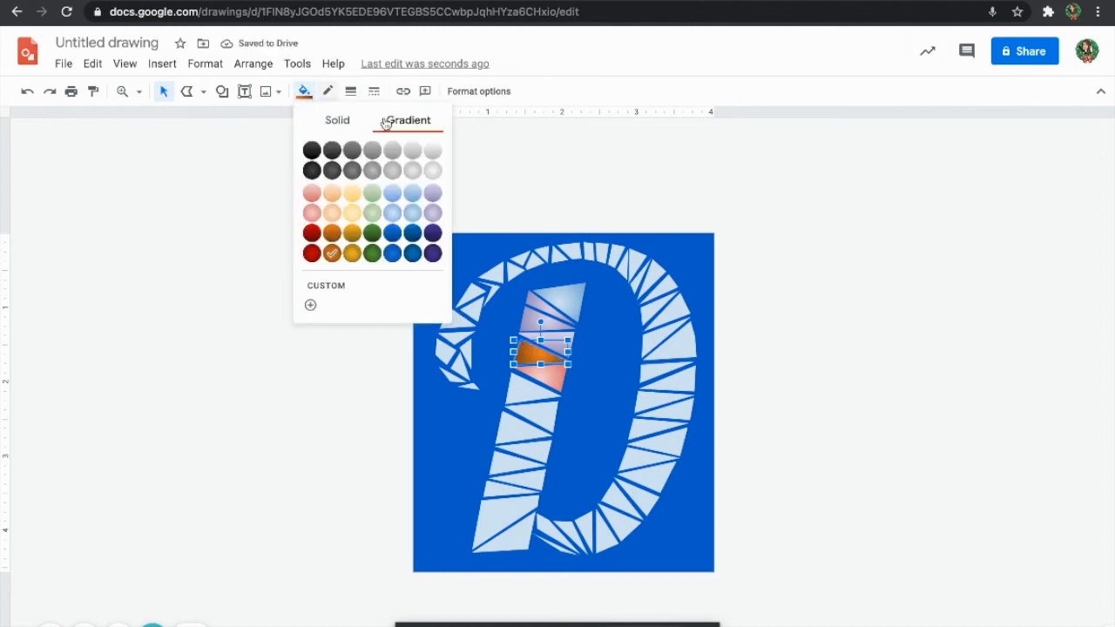
pyautogui.click(339, 217)
# Fill the next triangle down with a light blue gradient.
pyautogui.click(530, 398)
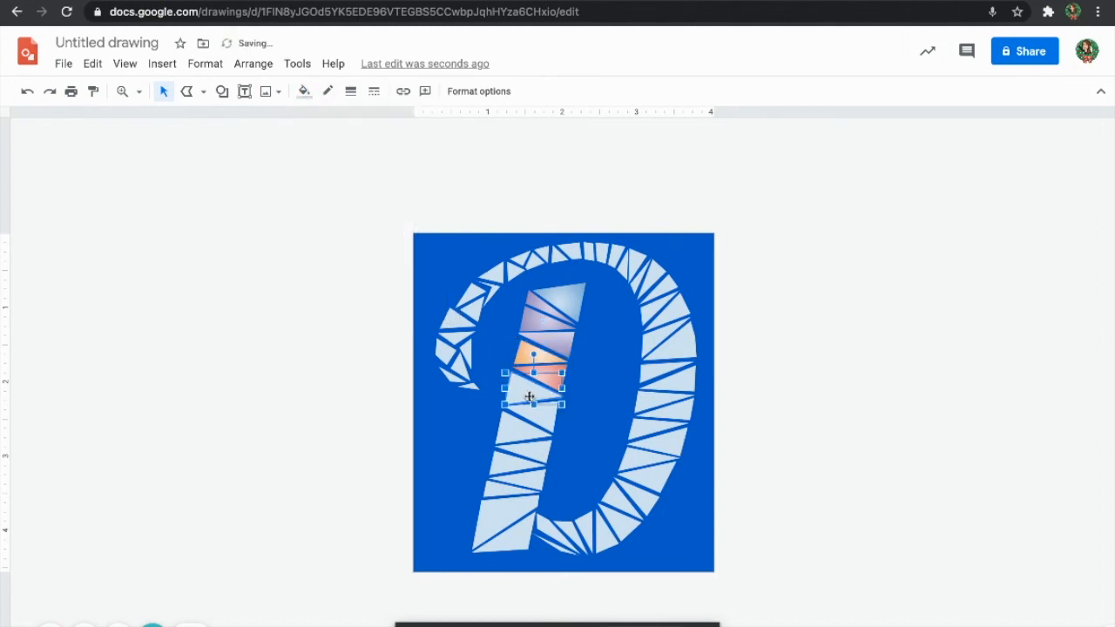
pyautogui.click(304, 91)
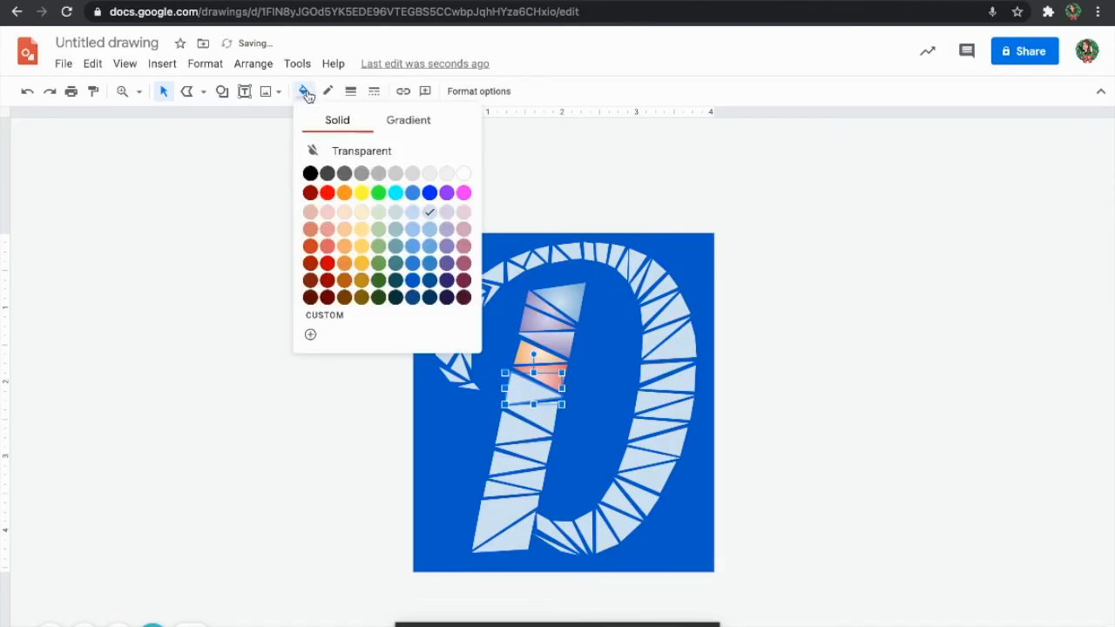
pyautogui.click(394, 122)
pyautogui.click(398, 227)
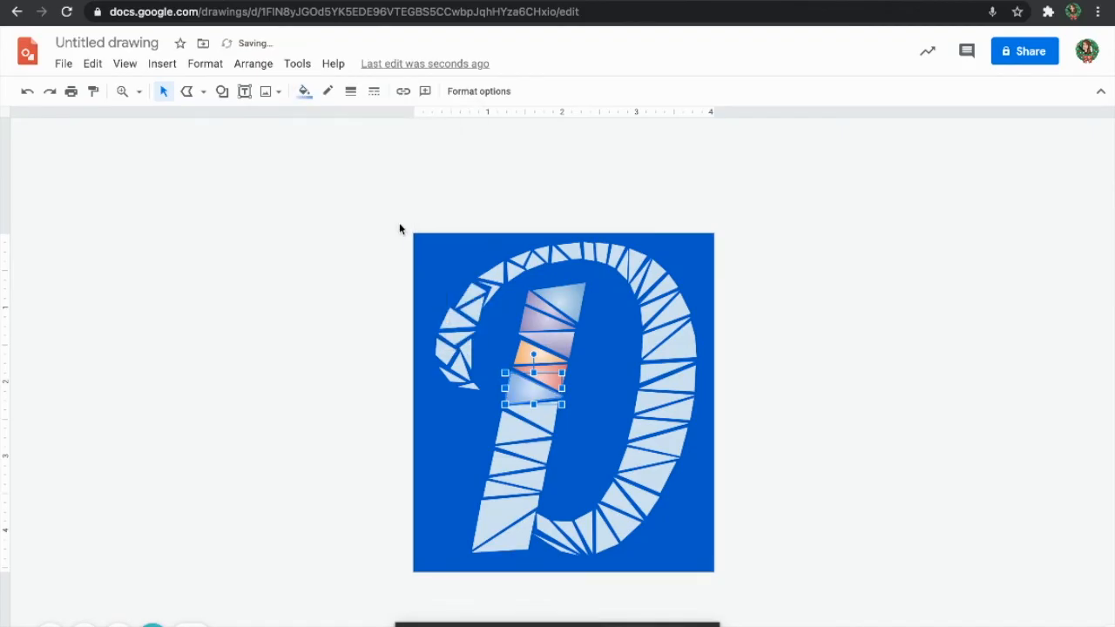
pyautogui.click(540, 432)
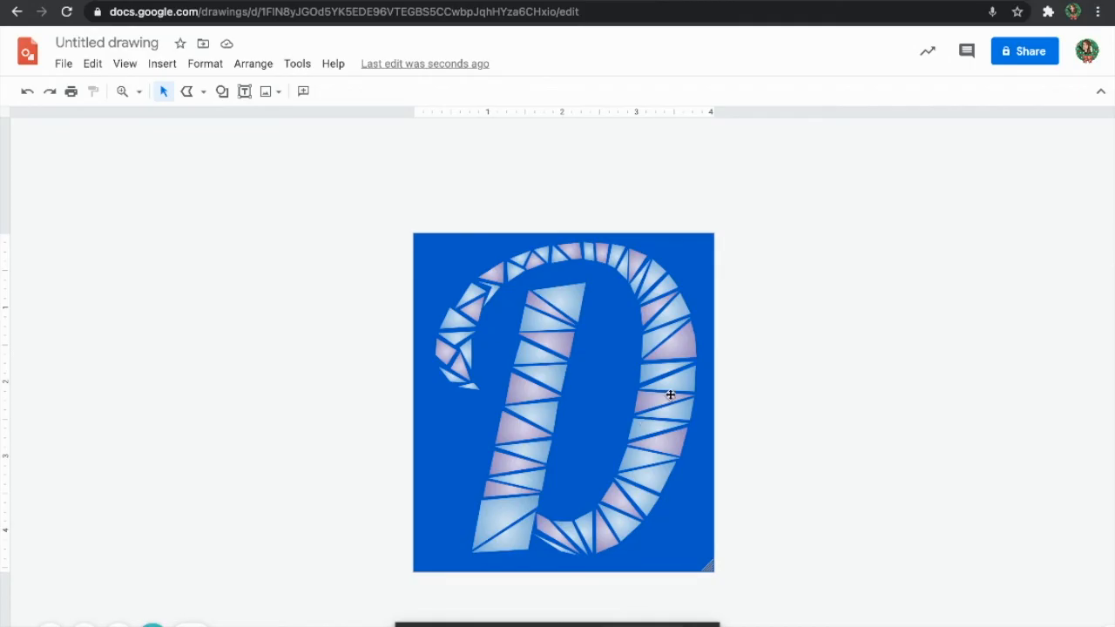
# Scroll down to review the alternating light-blue and lavender triangles across the D.
pyautogui.scroll(-3, 671, 394)
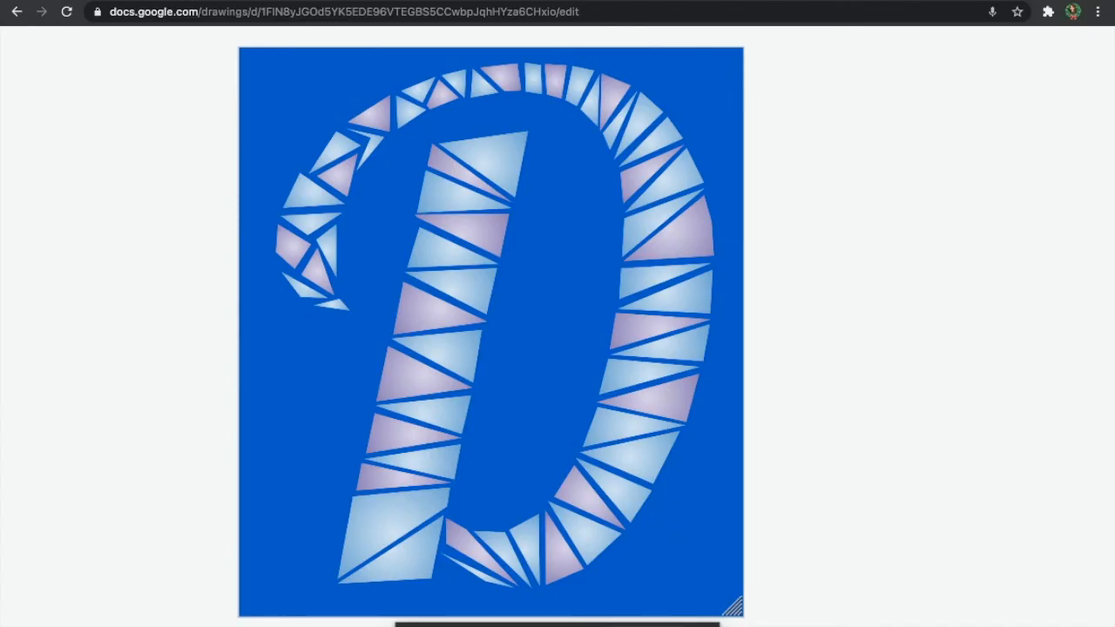
pyautogui.scroll(-5, 540, 546)
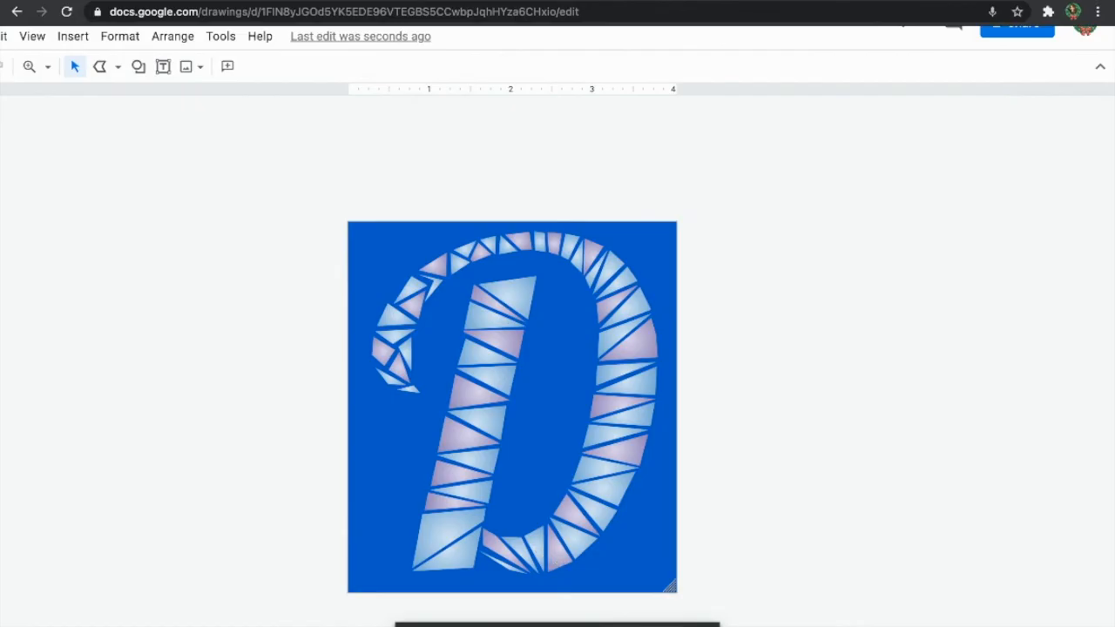